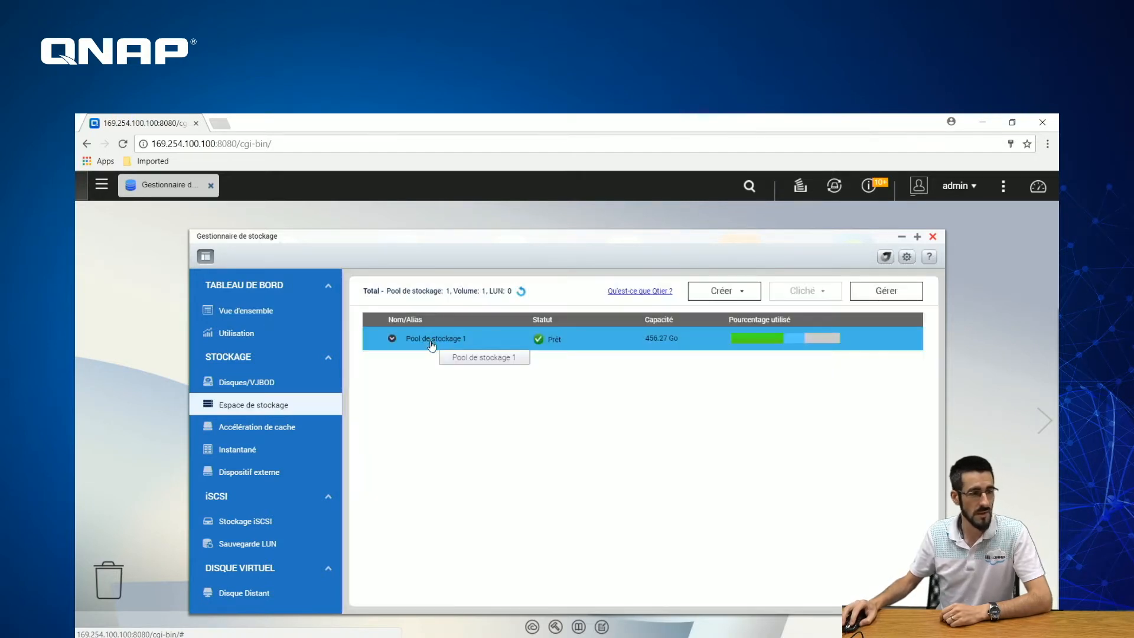
- Select DataVol1, then start the new-volume wizard and cancel it
{"action": "left_click", "coordinate": [391, 340]}
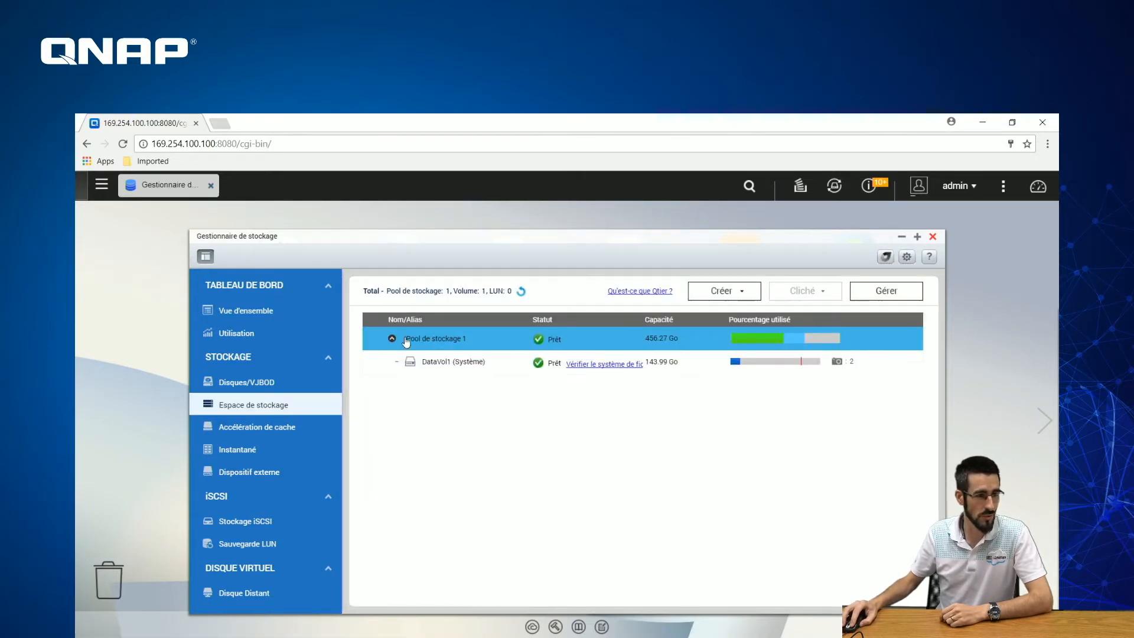
{"action": "left_click", "coordinate": [471, 366]}
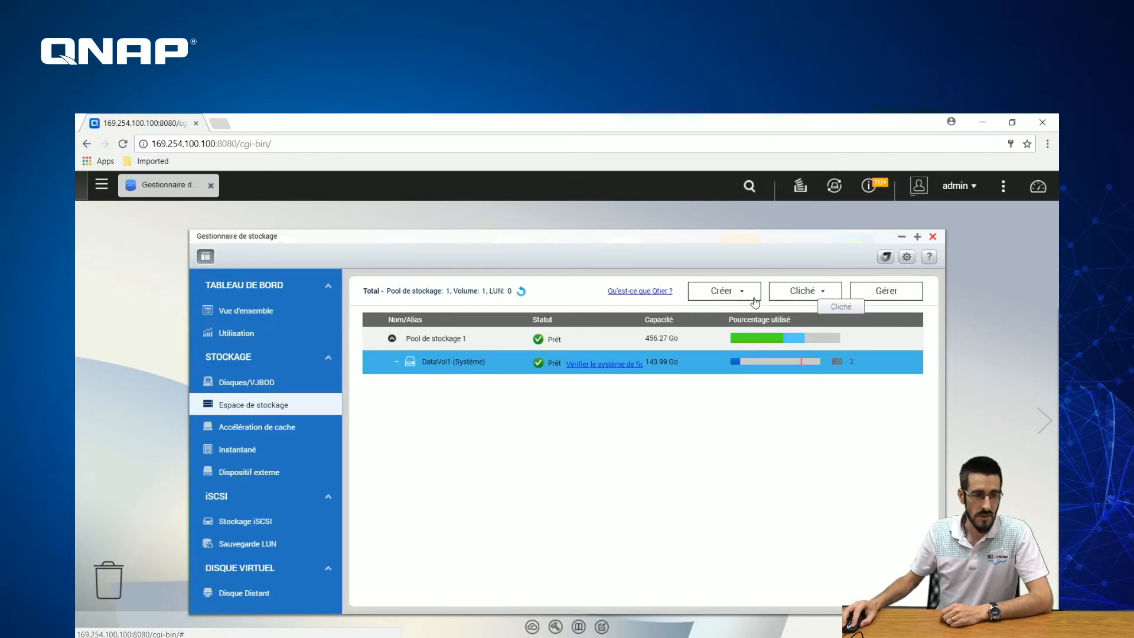
{"action": "left_click", "coordinate": [457, 341]}
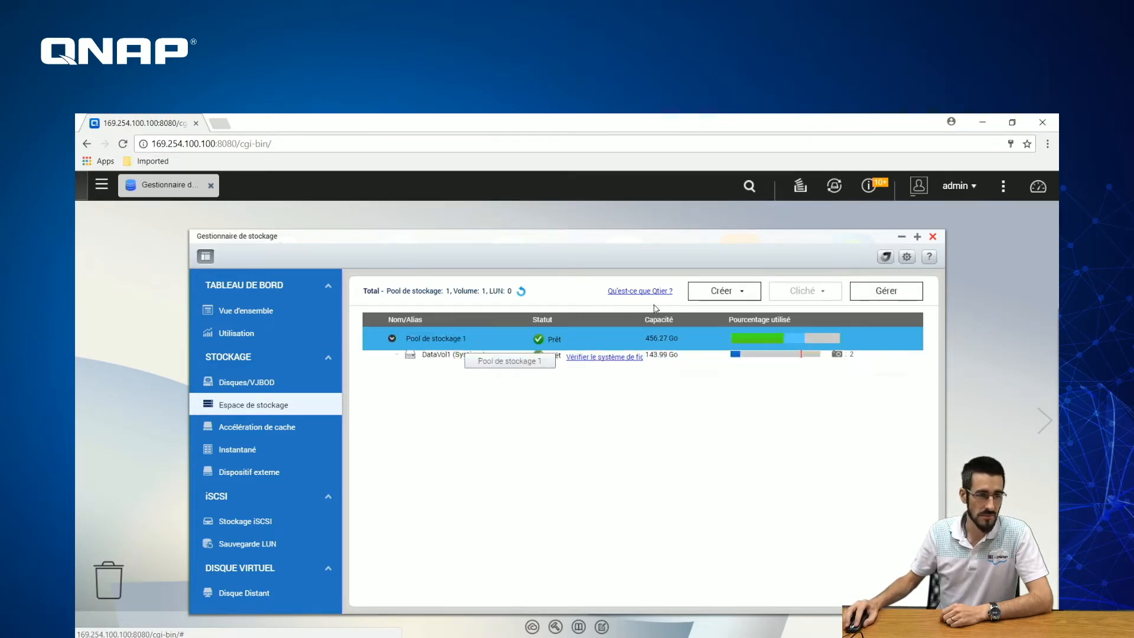
{"action": "left_click", "coordinate": [736, 299]}
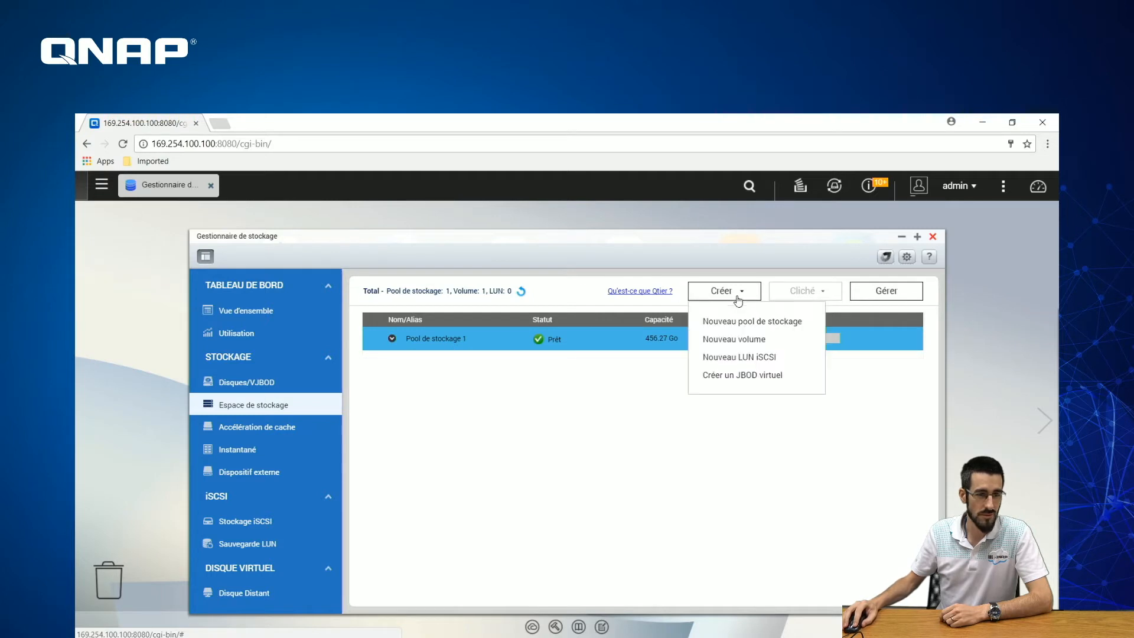
{"action": "left_click", "coordinate": [749, 346]}
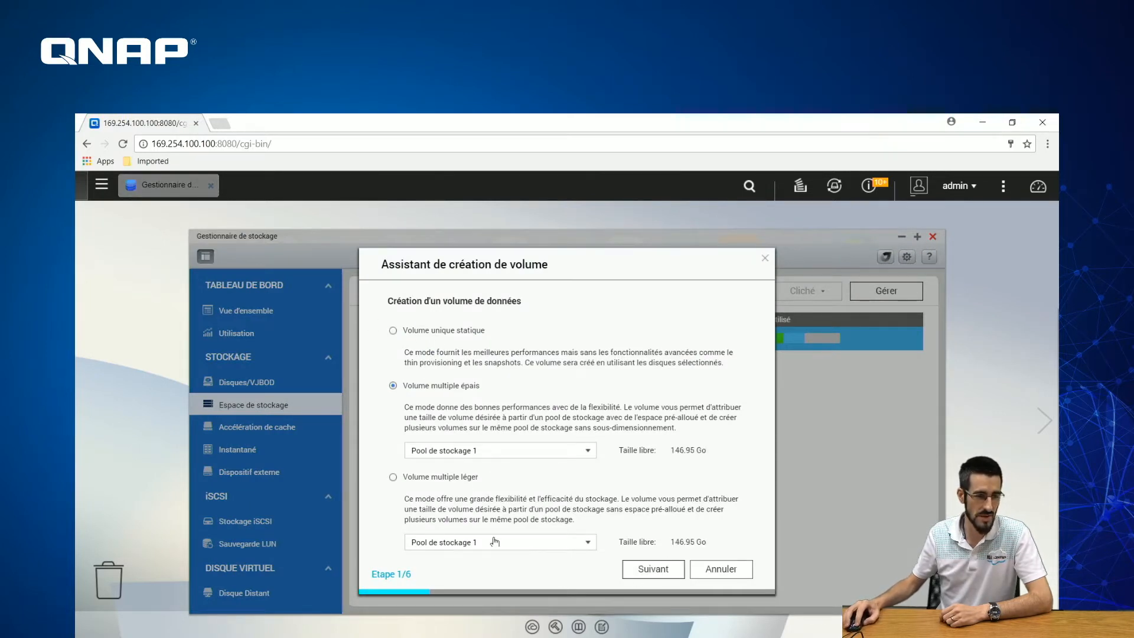
{"action": "left_click", "coordinate": [671, 570]}
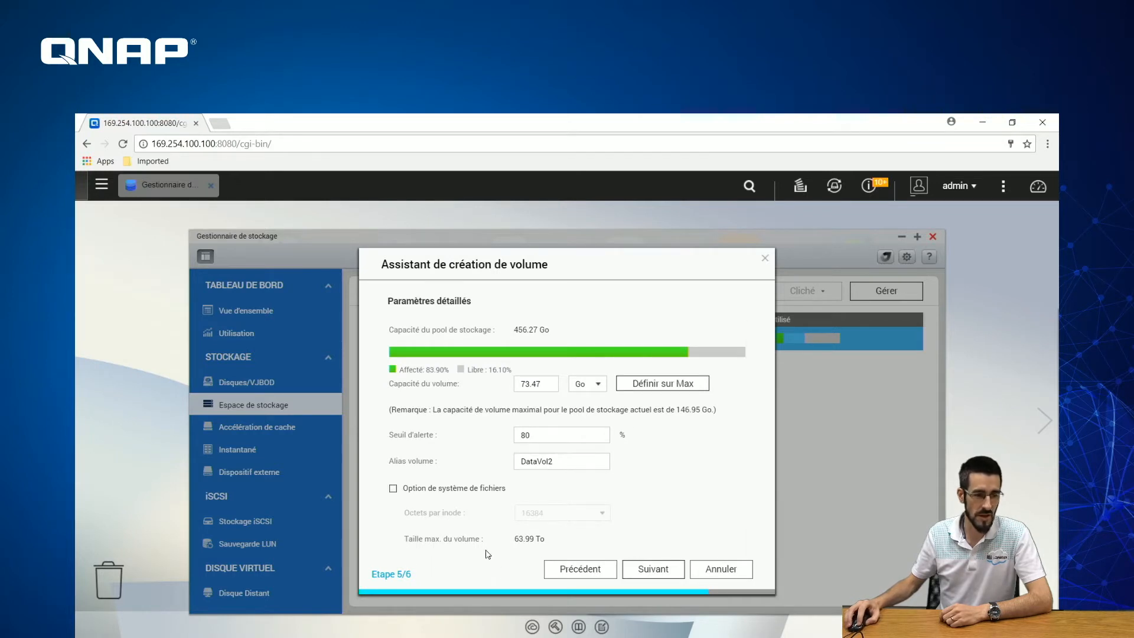
{"action": "left_click", "coordinate": [725, 571]}
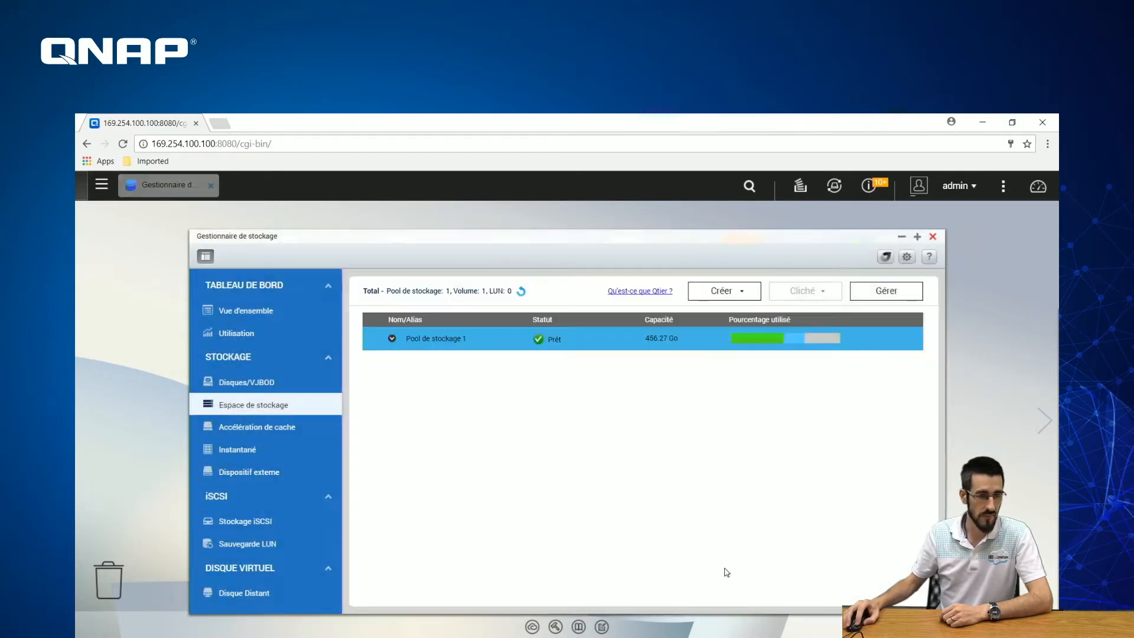
- Start a new snapshot of DataVol1 and replace the default name snap2 with Test05
{"action": "left_click", "coordinate": [400, 345]}
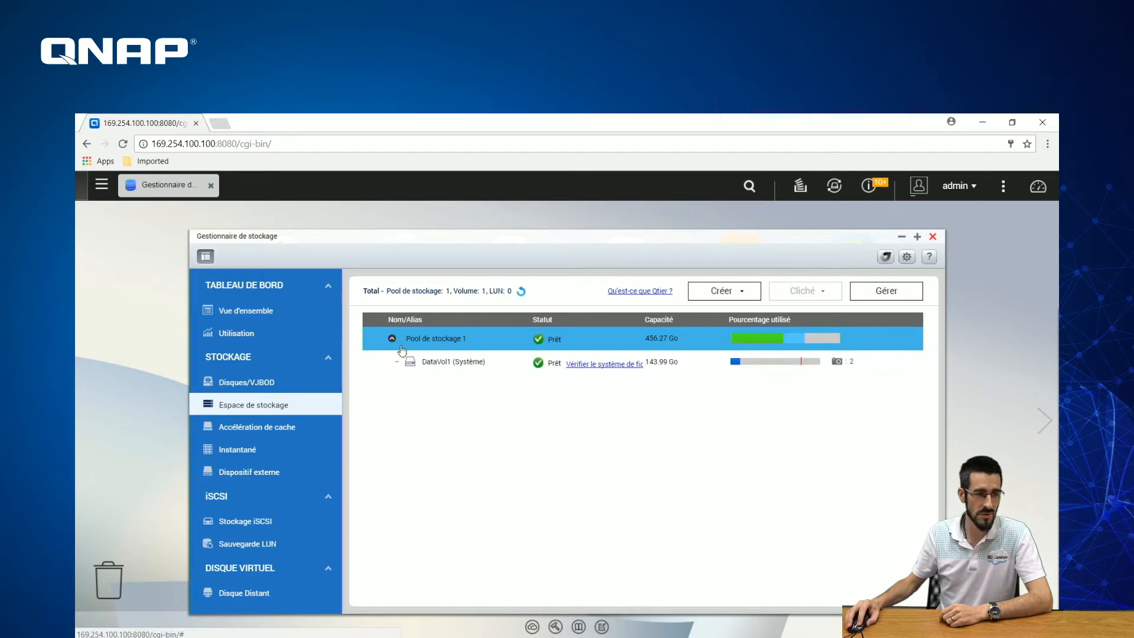
{"action": "left_click", "coordinate": [453, 366]}
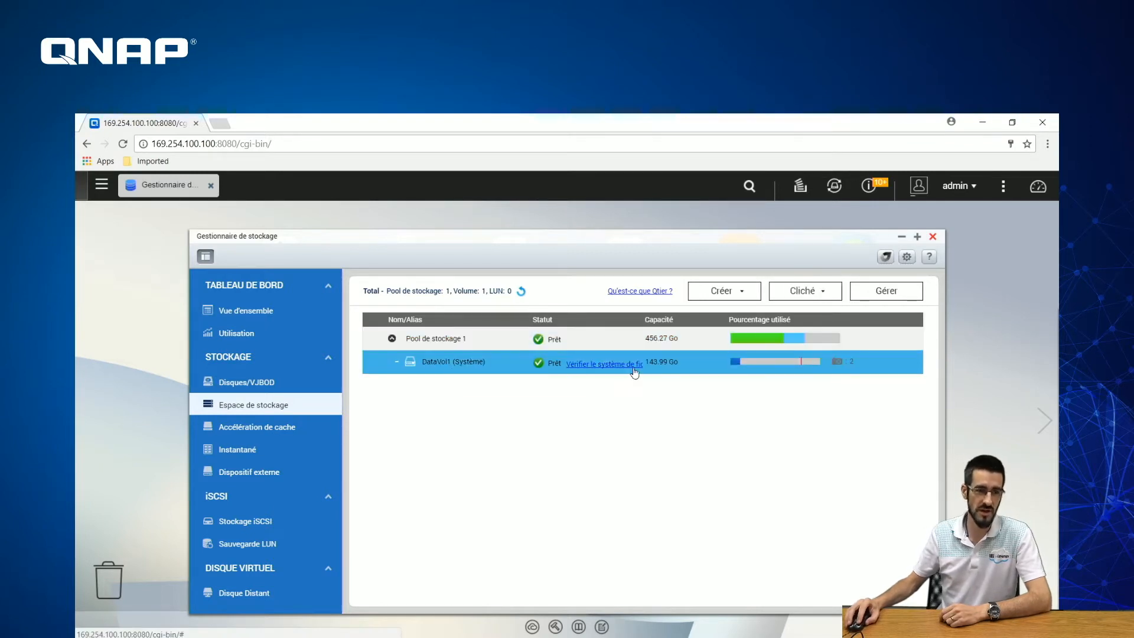
{"action": "left_click", "coordinate": [823, 298]}
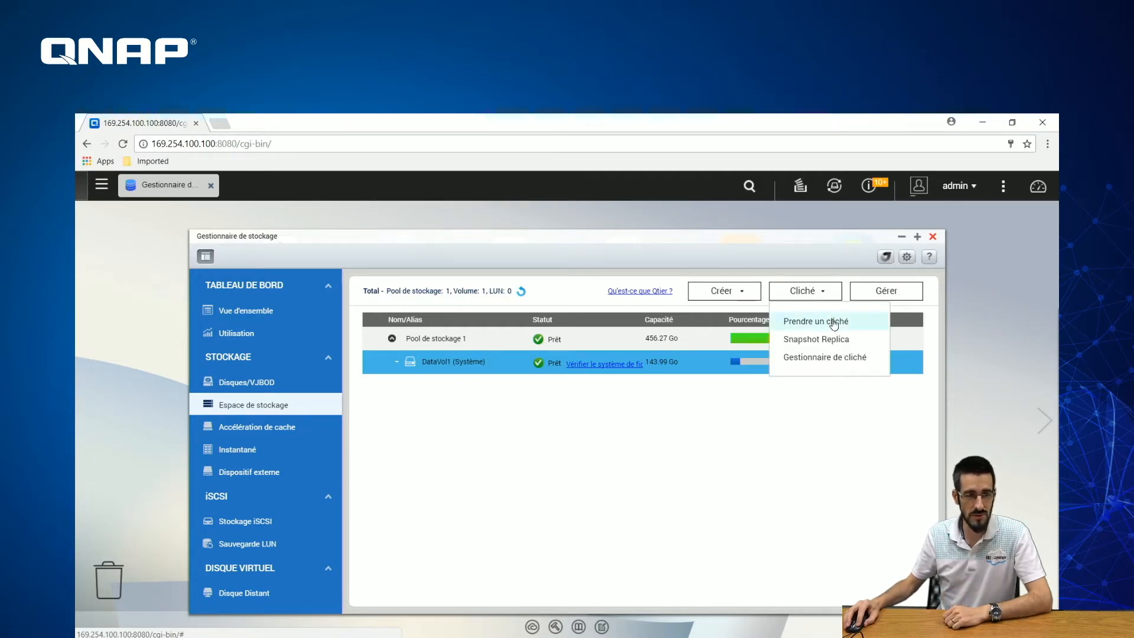
{"action": "left_click", "coordinate": [833, 322]}
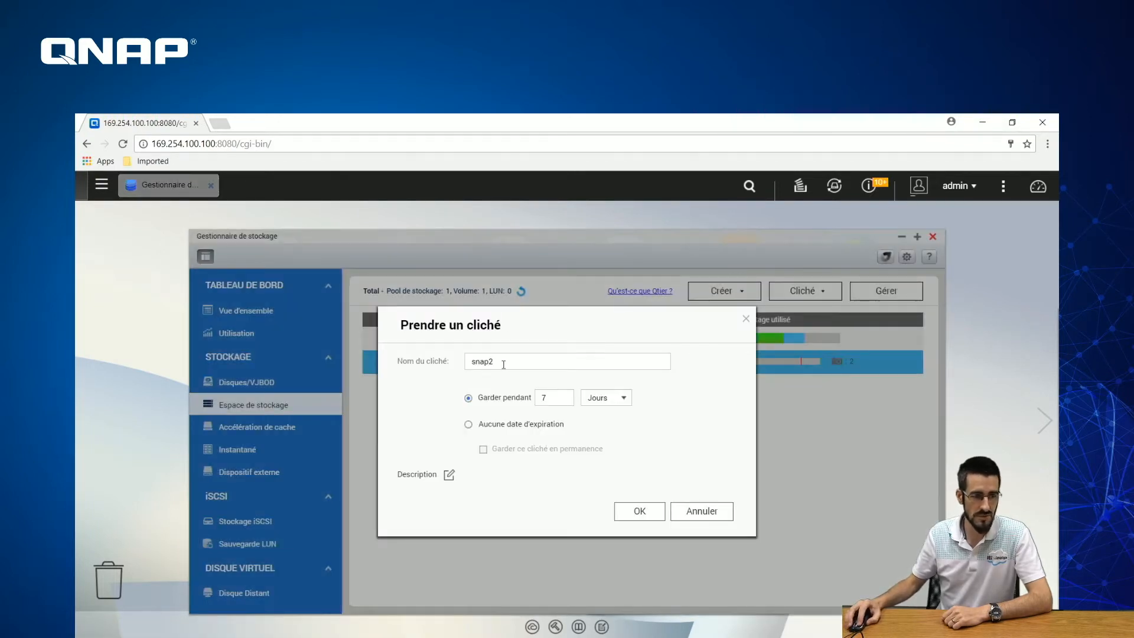
{"action": "left_click_drag", "start_coordinate": [503, 364], "coordinate": [438, 360]}
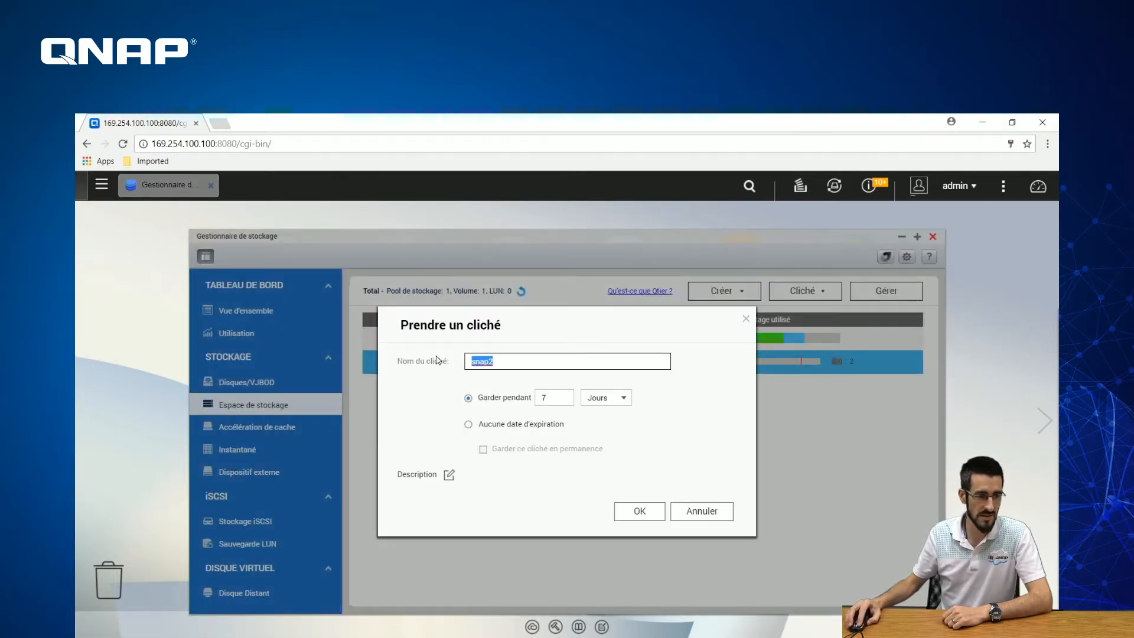
{"action": "key", "text": "Right"}
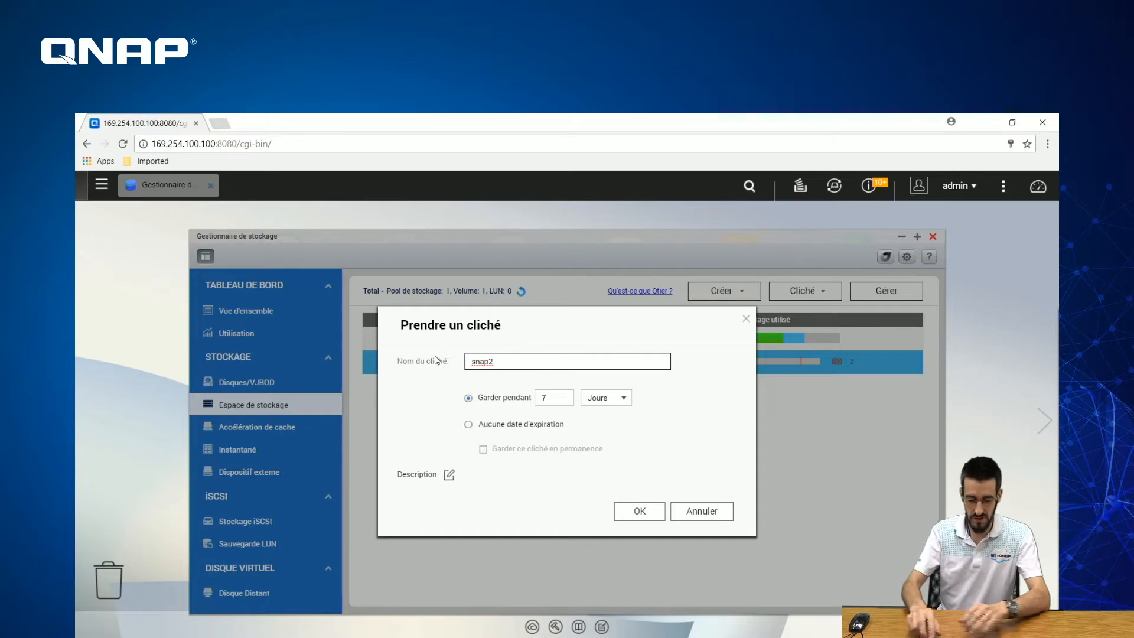
{"action": "key", "text": "BackSpace"}
{"action": "key", "text": "BackSpace"}
{"action": "key", "text": "BackSpace"}
{"action": "key", "text": "BackSpace"}
{"action": "type", "text": "Test05"}
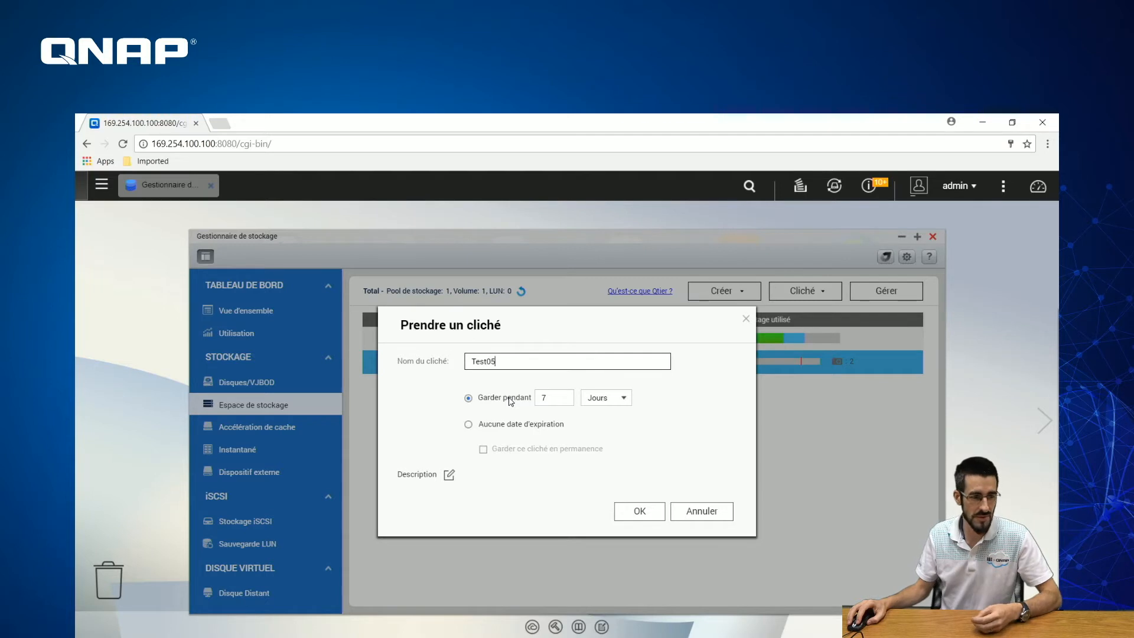
- Set the snapshot retention to 365 days
{"action": "left_click", "coordinate": [602, 399]}
{"action": "left_click", "coordinate": [598, 426]}
{"action": "double_click", "coordinate": [545, 398]}
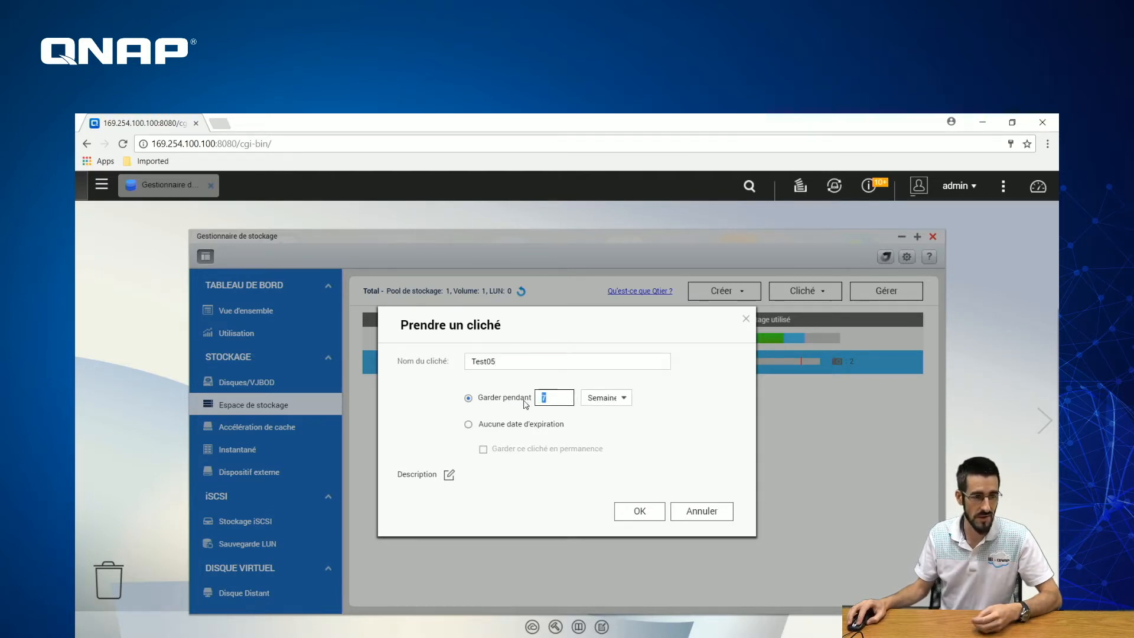
{"action": "type", "text": "3"}
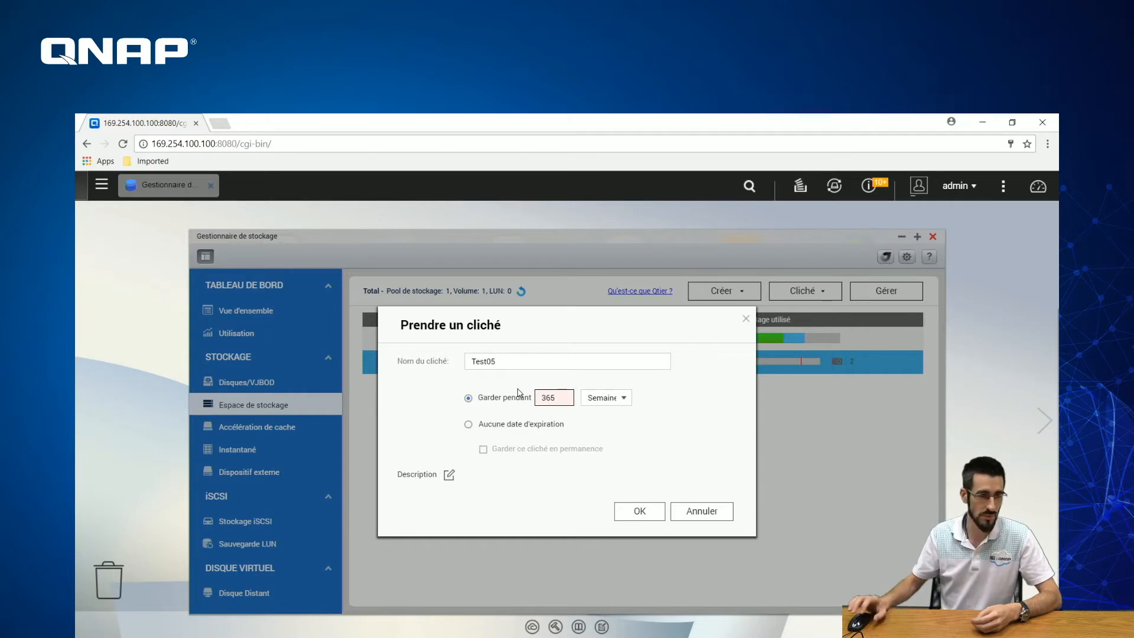
{"action": "type", "text": "65"}
{"action": "left_click", "coordinate": [598, 397]}
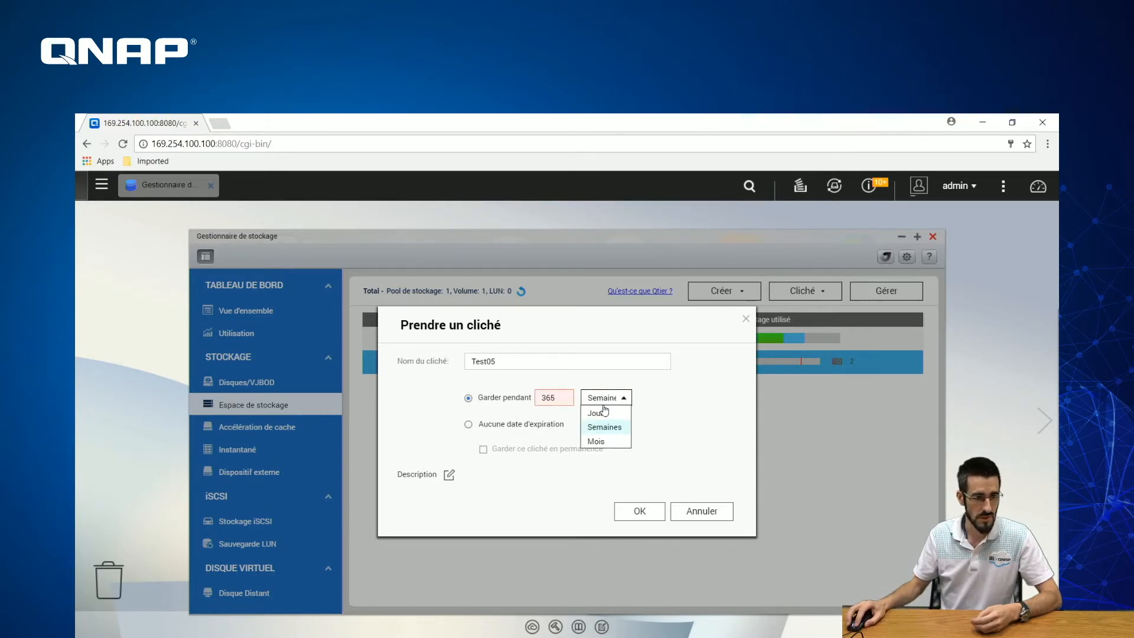
{"action": "left_click", "coordinate": [600, 409]}
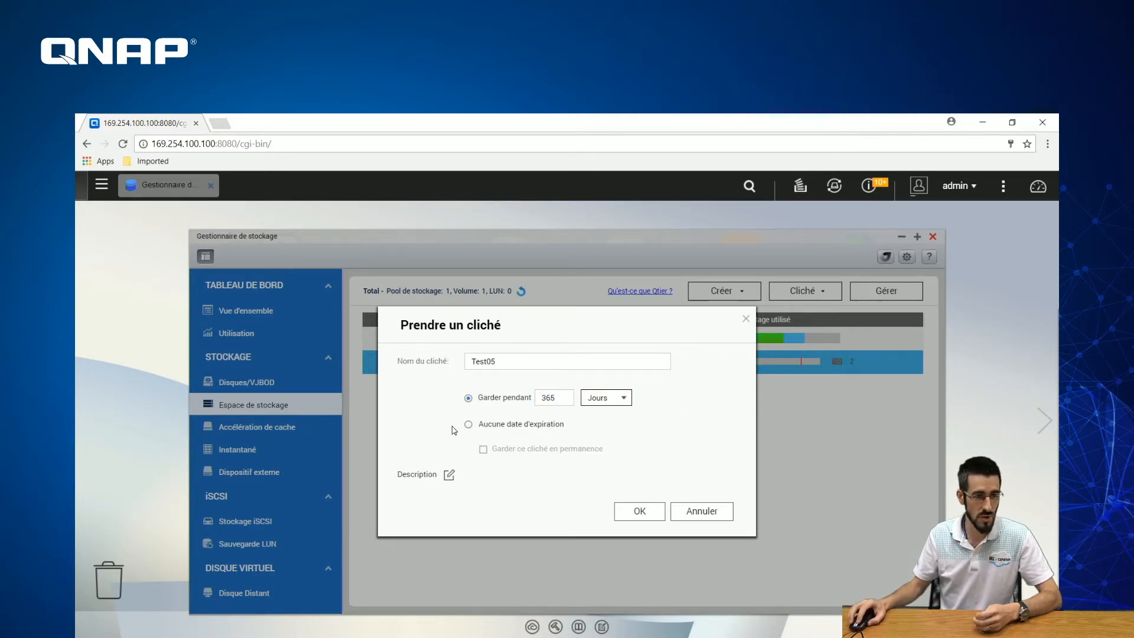
- Add the description Testdujour, take the snapshot and acknowledge the confirmation
{"action": "left_click", "coordinate": [450, 477]}
{"action": "left_click", "coordinate": [489, 465]}
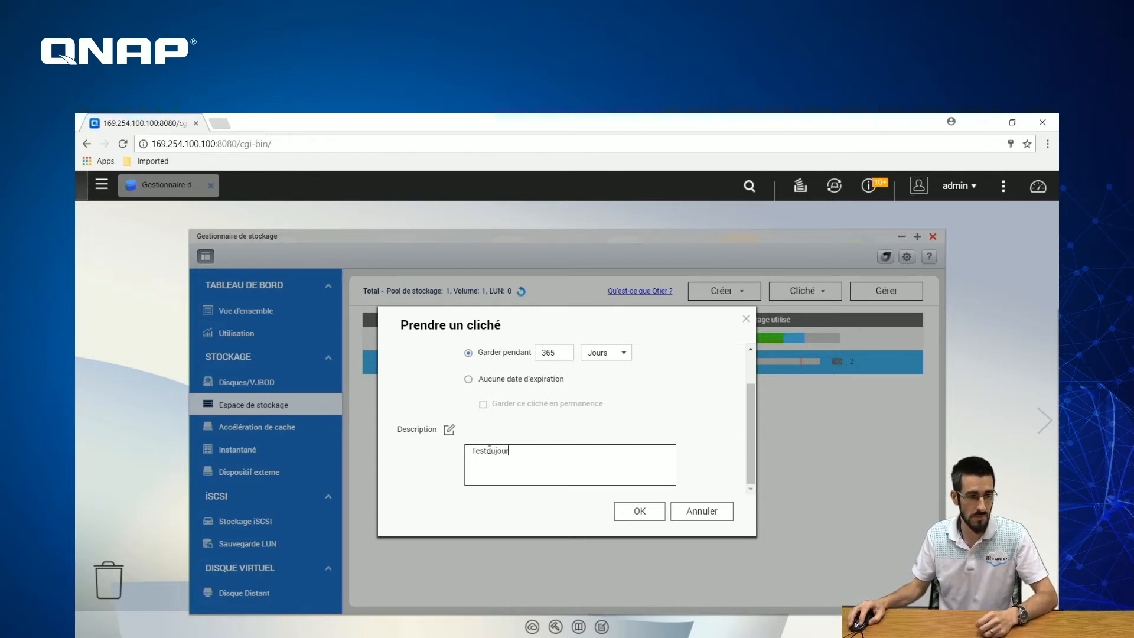
{"action": "left_click", "coordinate": [488, 450]}
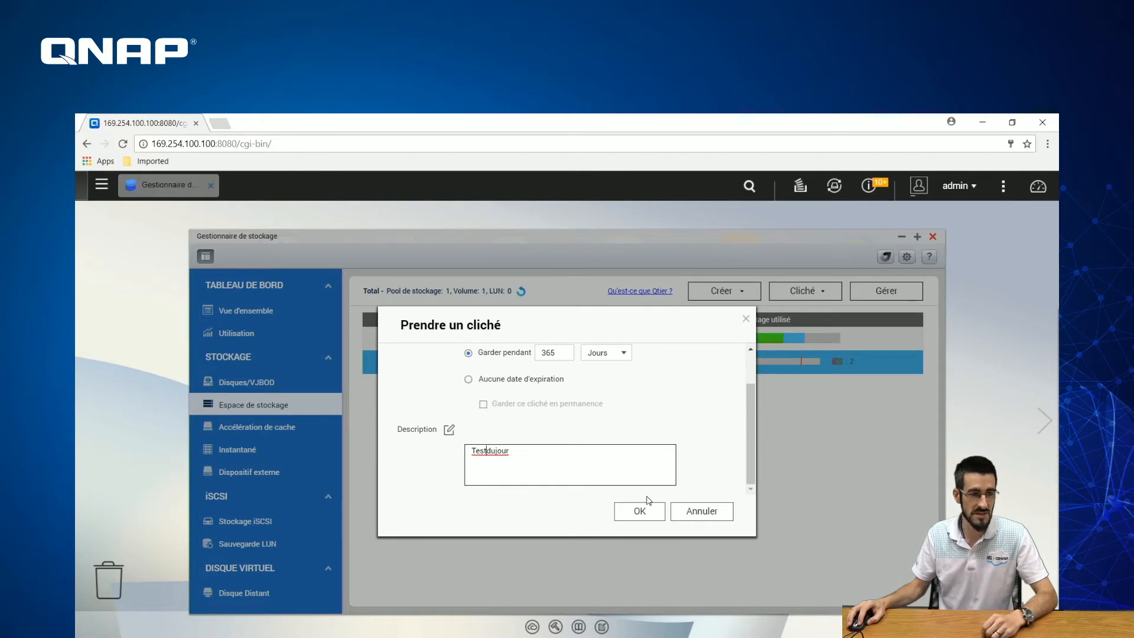
{"action": "left_click", "coordinate": [648, 517]}
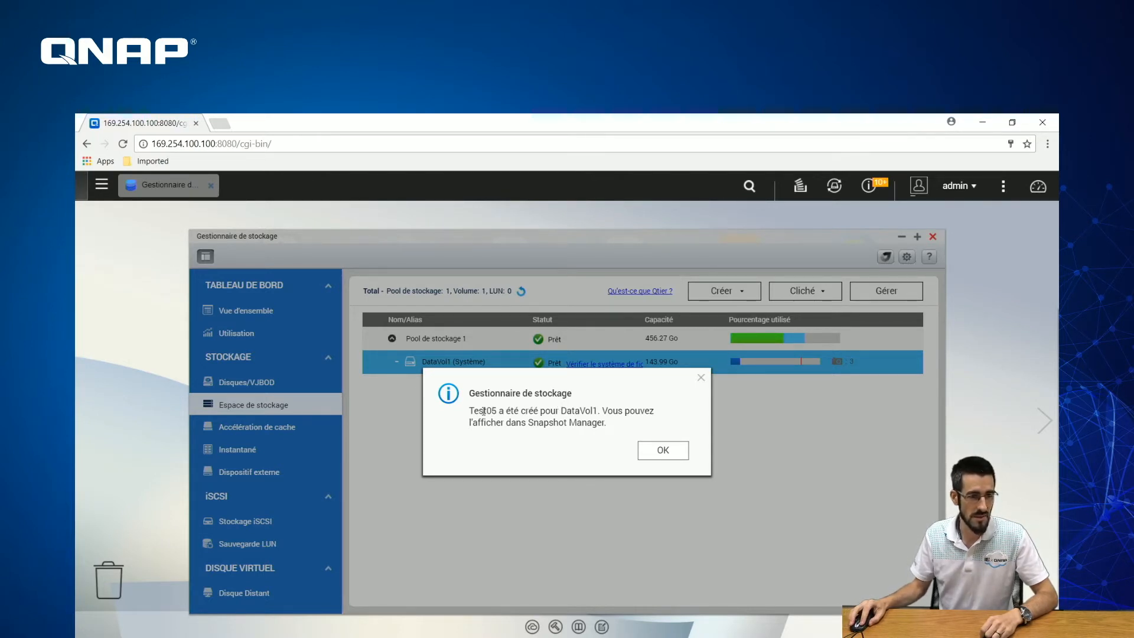
{"action": "left_click", "coordinate": [661, 451]}
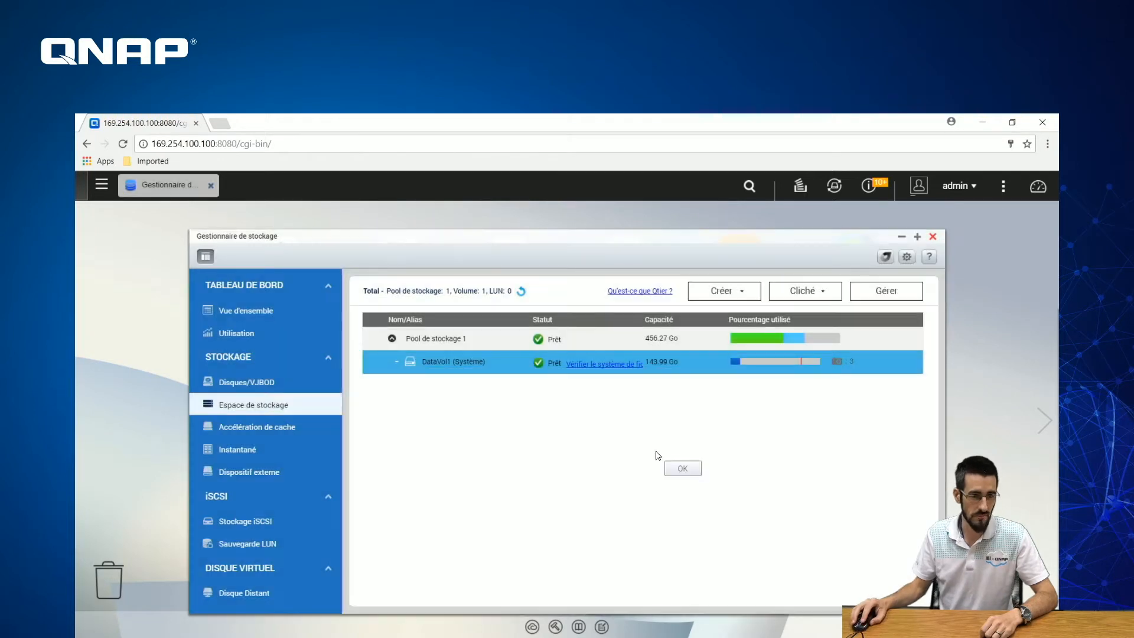
- Open DataVol1's Snapshot Manager with the timeline zoomed out to years
{"action": "left_click", "coordinate": [821, 298]}
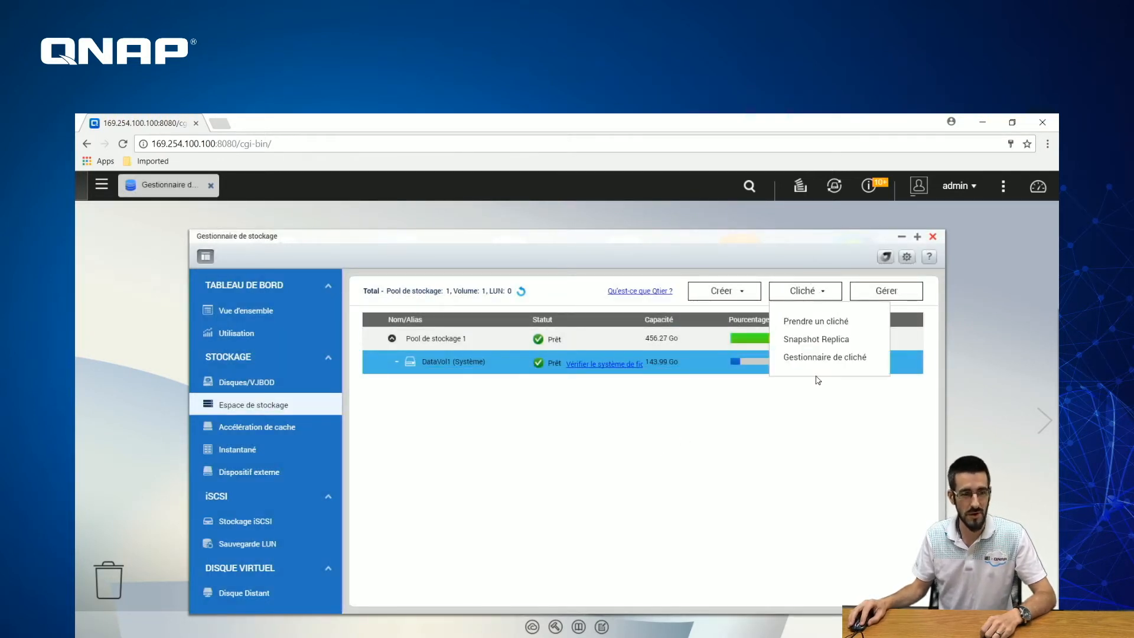
{"action": "left_click", "coordinate": [819, 362]}
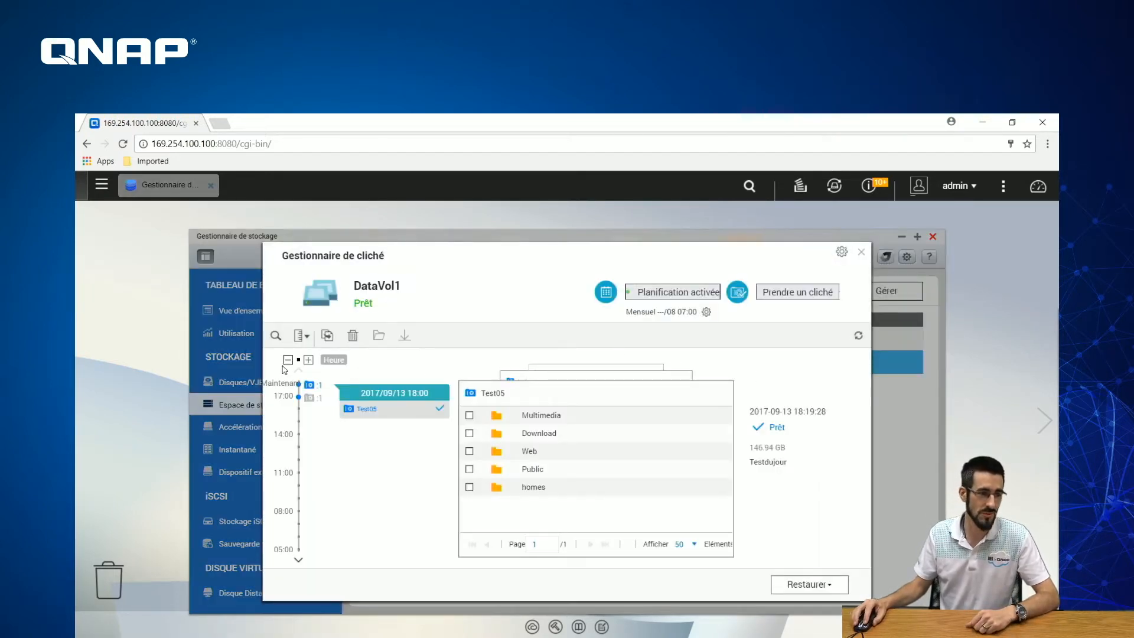
{"action": "left_click", "coordinate": [287, 361]}
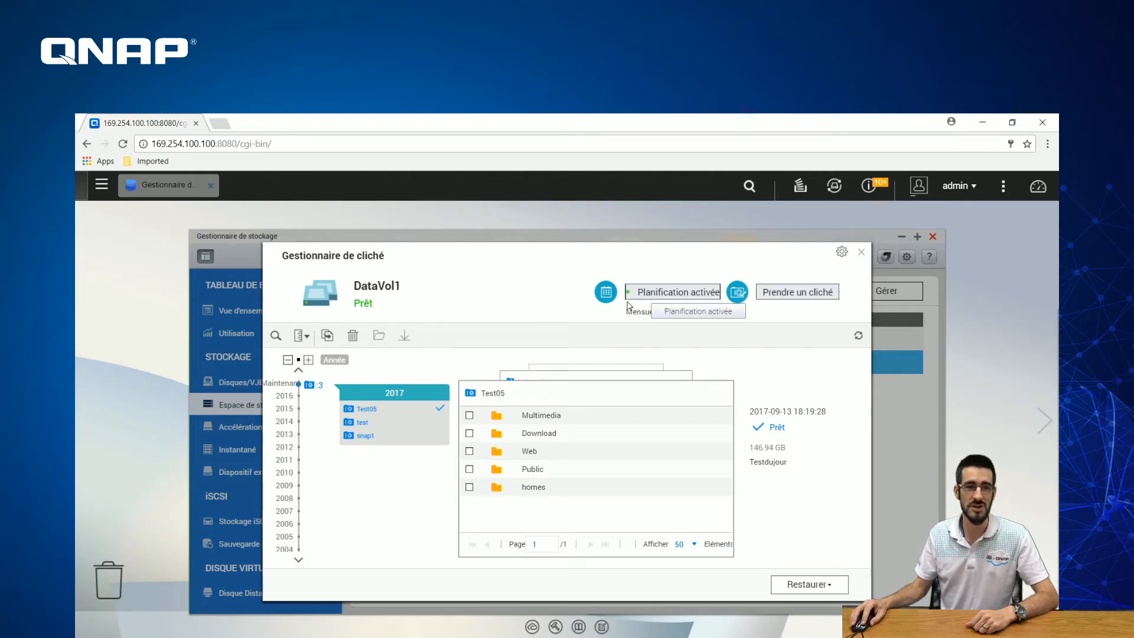
- Compare the test, snap1 and Test05 snapshot details, ending on Test05's folder preview
{"action": "left_click", "coordinate": [368, 424]}
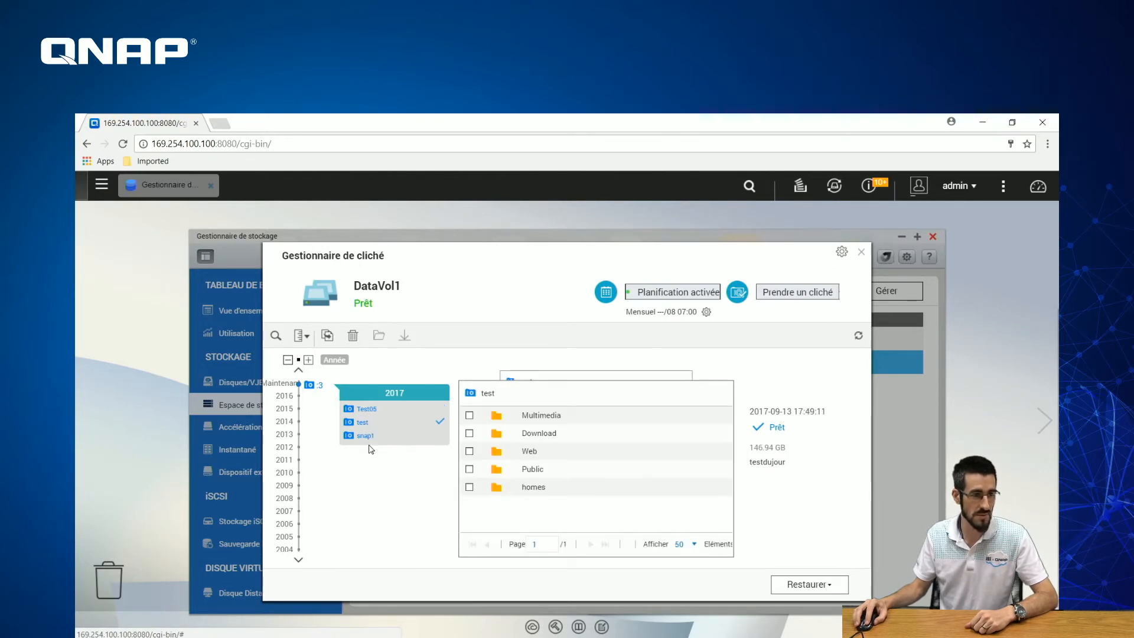
{"action": "left_click", "coordinate": [366, 437]}
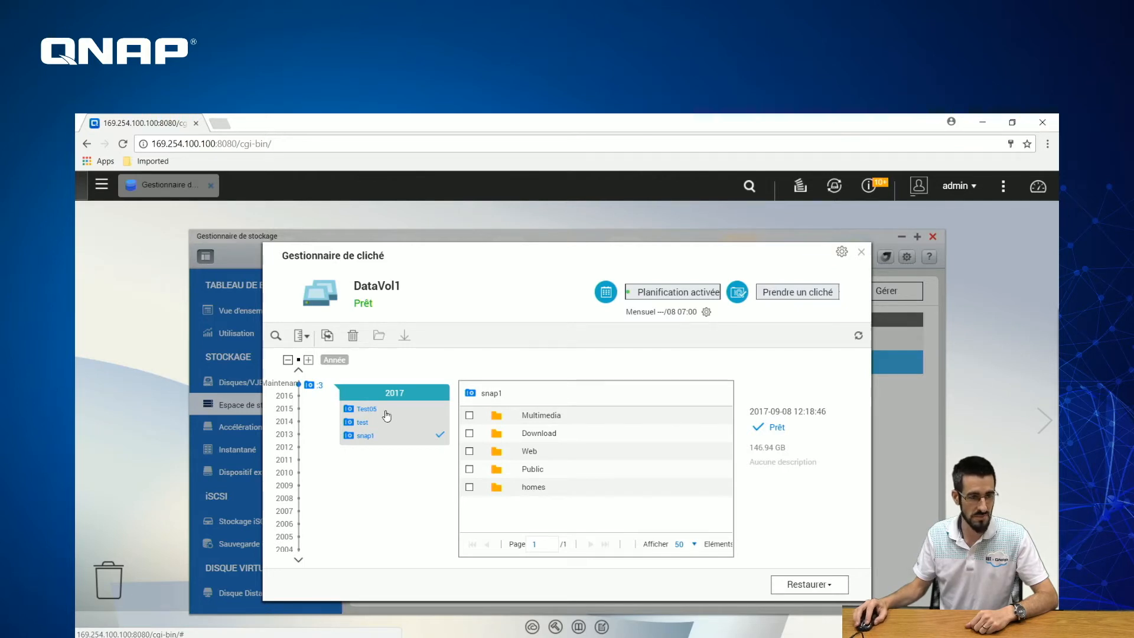
{"action": "left_click", "coordinate": [370, 424]}
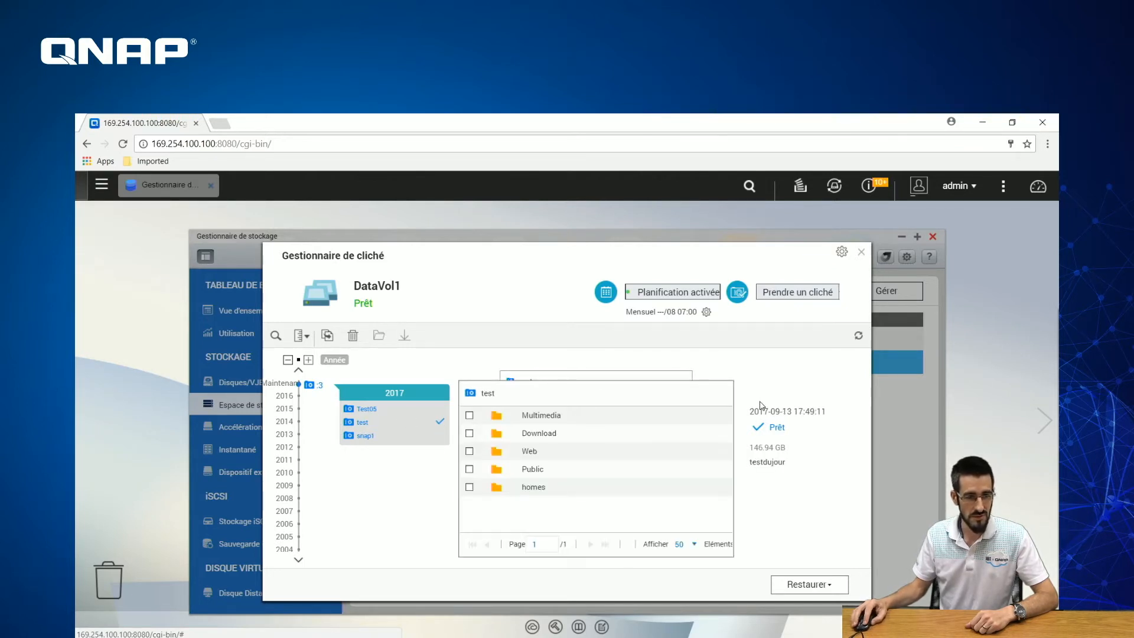
{"action": "left_click", "coordinate": [369, 412]}
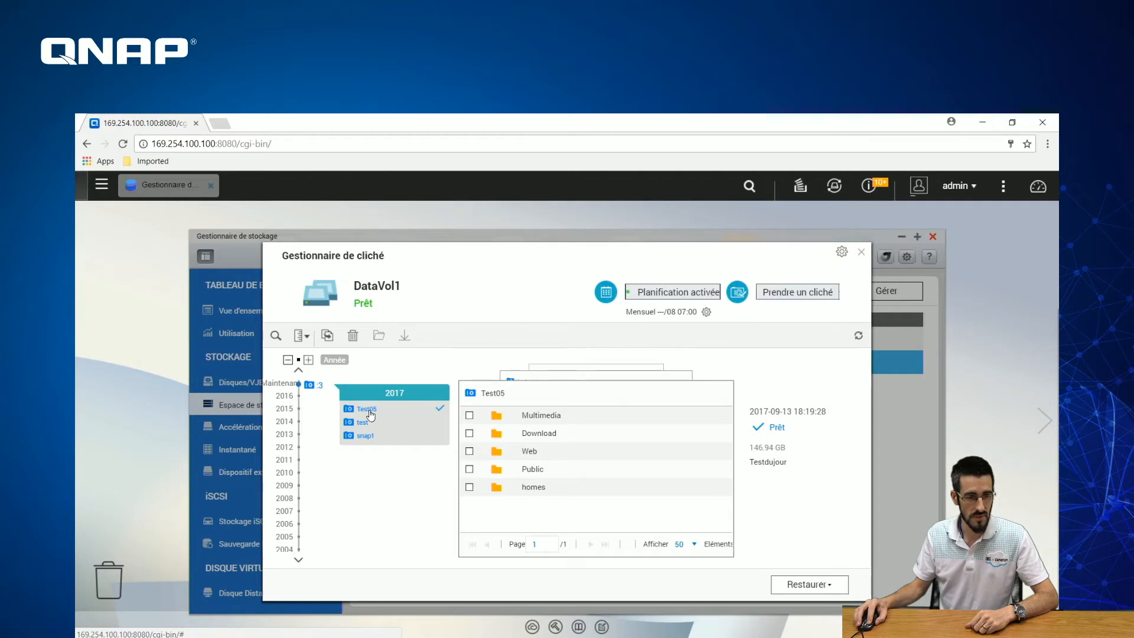
{"action": "left_click", "coordinate": [378, 424]}
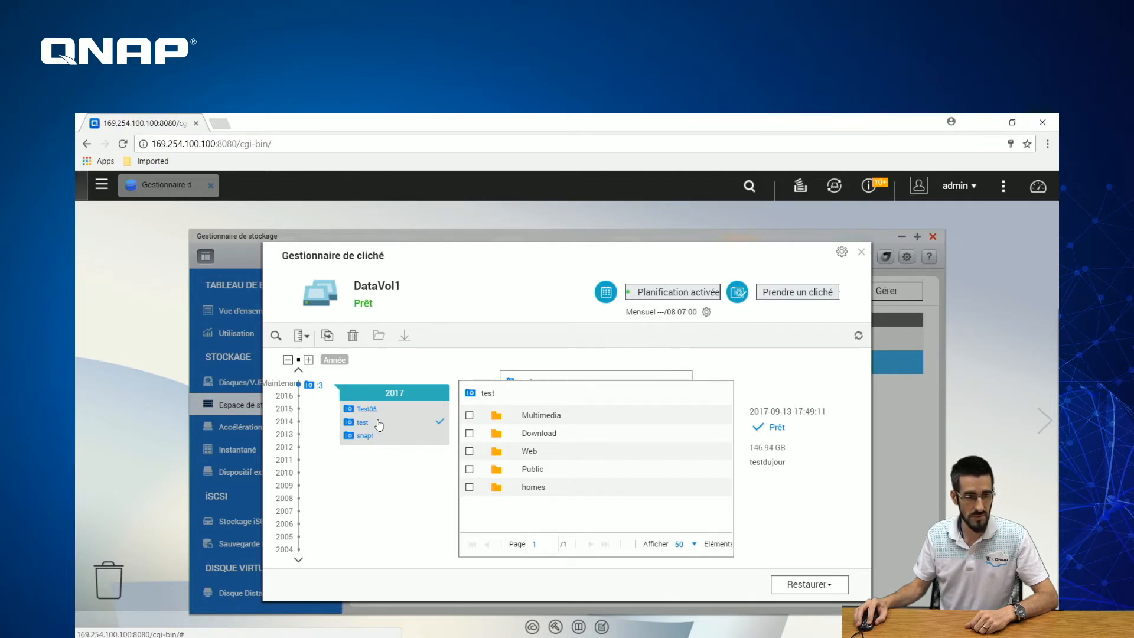
{"action": "left_click", "coordinate": [379, 409]}
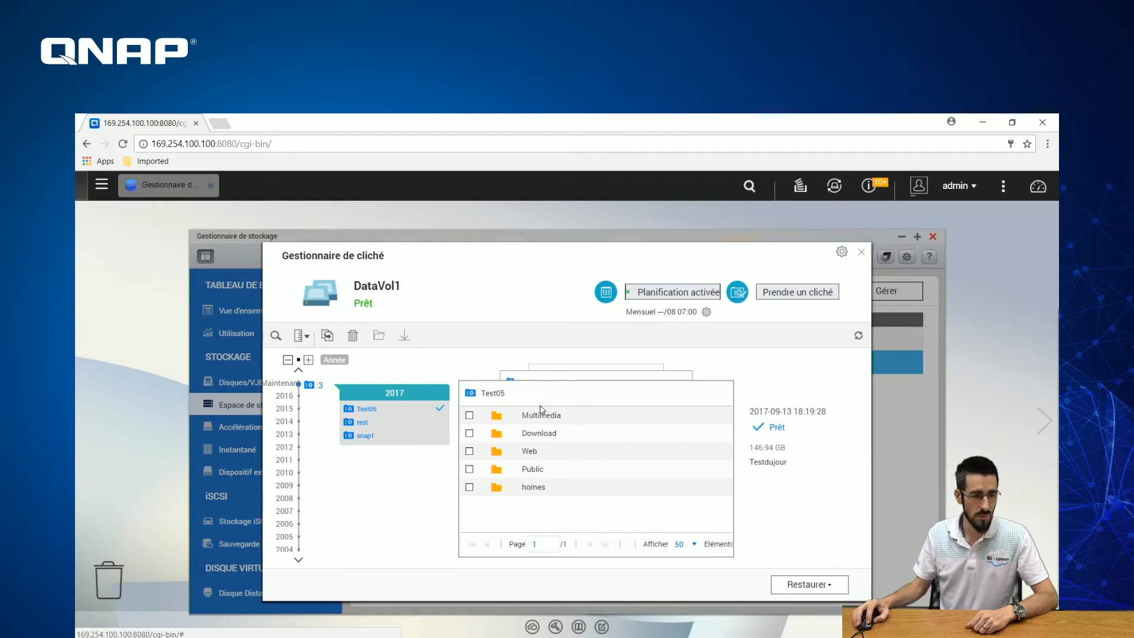
- Browse Test05's Multimedia, Web, homes and Public folders, then close the file browser
{"action": "left_click", "coordinate": [541, 416]}
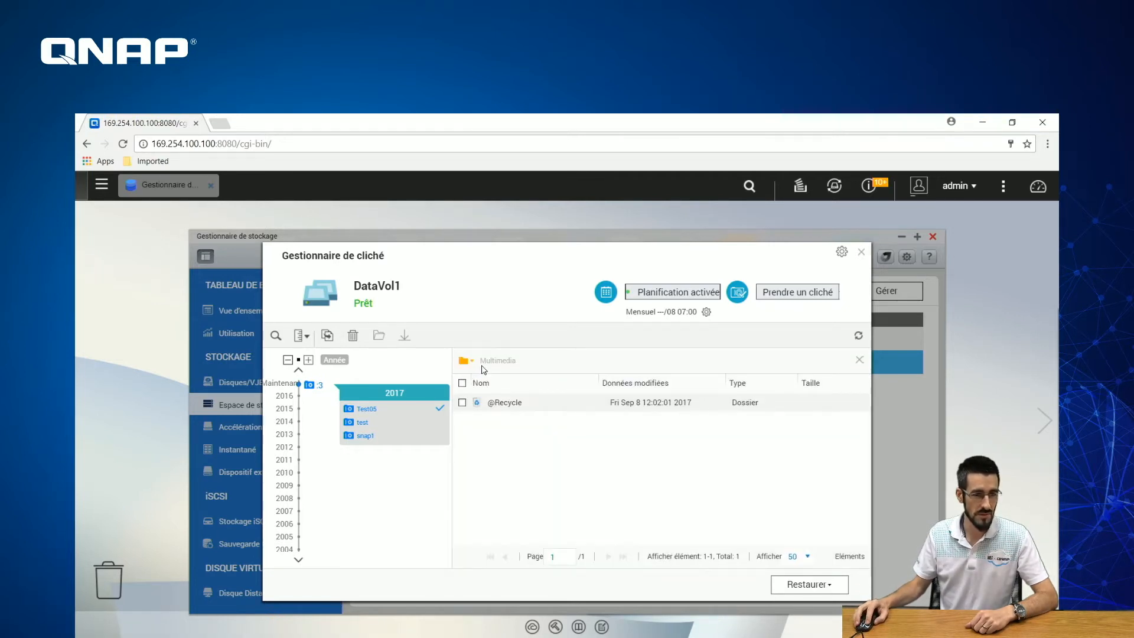
{"action": "left_click", "coordinate": [466, 361]}
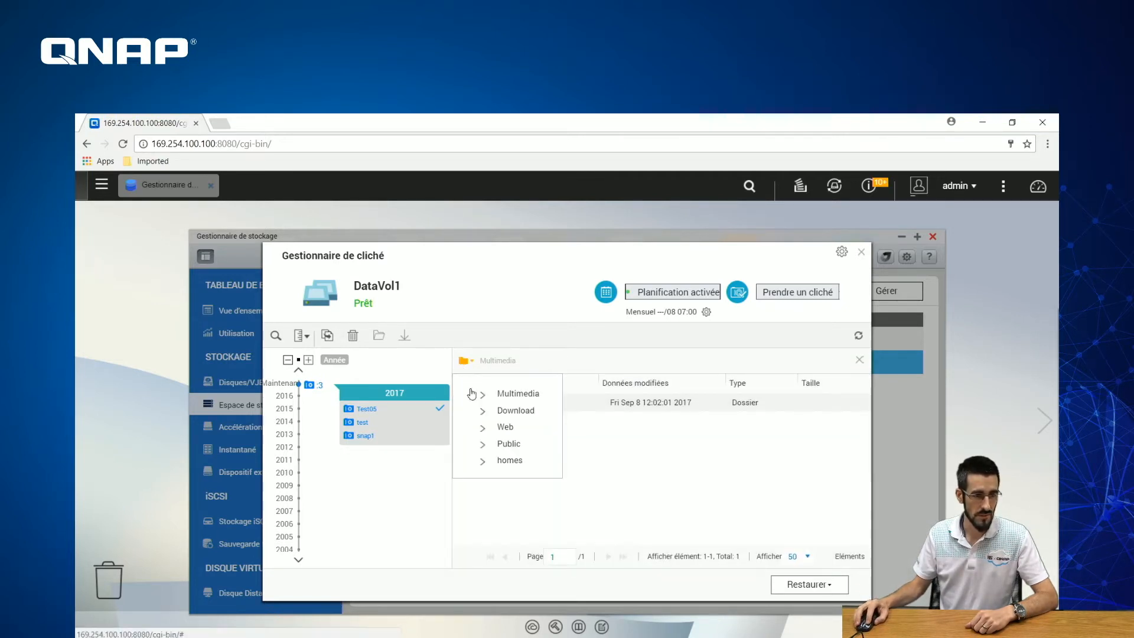
{"action": "left_click", "coordinate": [499, 426]}
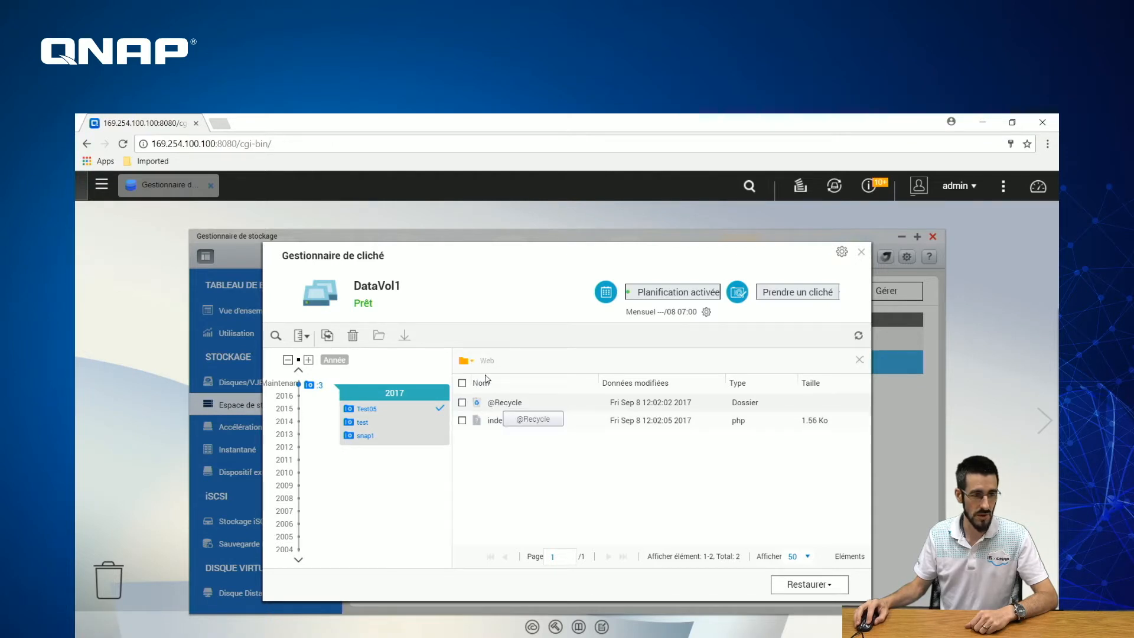
{"action": "left_click", "coordinate": [463, 361]}
{"action": "left_click", "coordinate": [495, 464]}
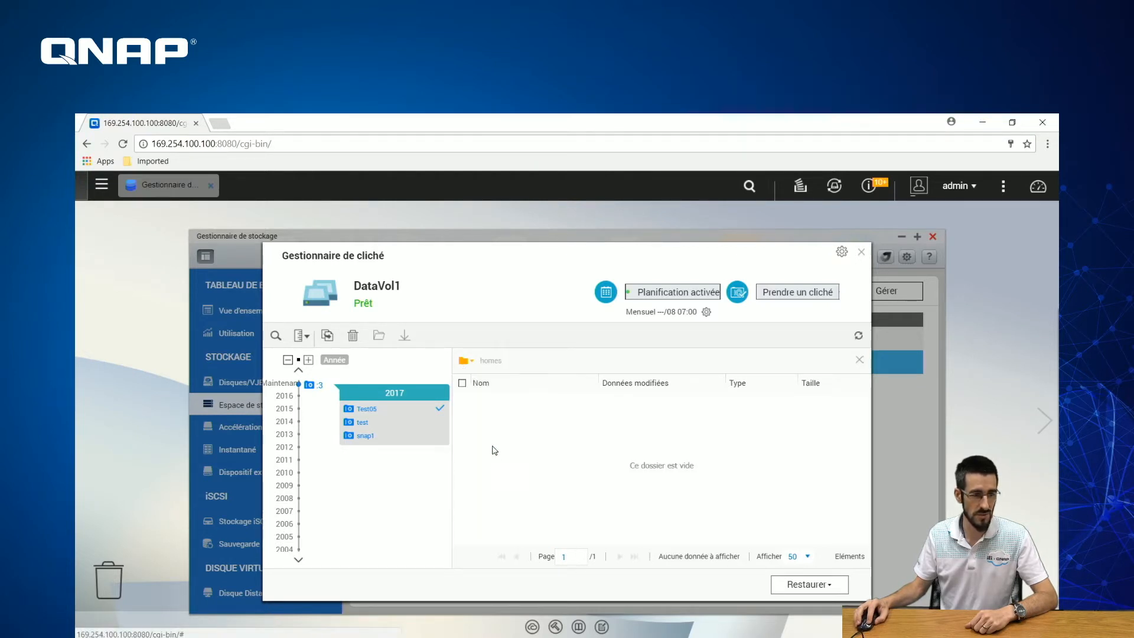
{"action": "left_click", "coordinate": [470, 361]}
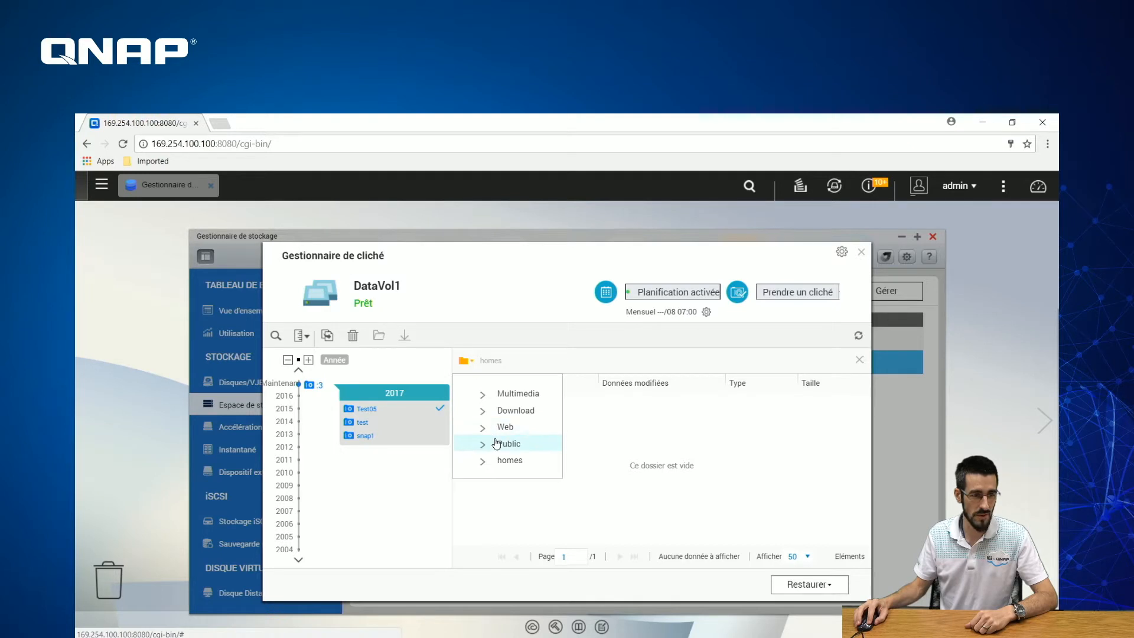
{"action": "left_click", "coordinate": [502, 443]}
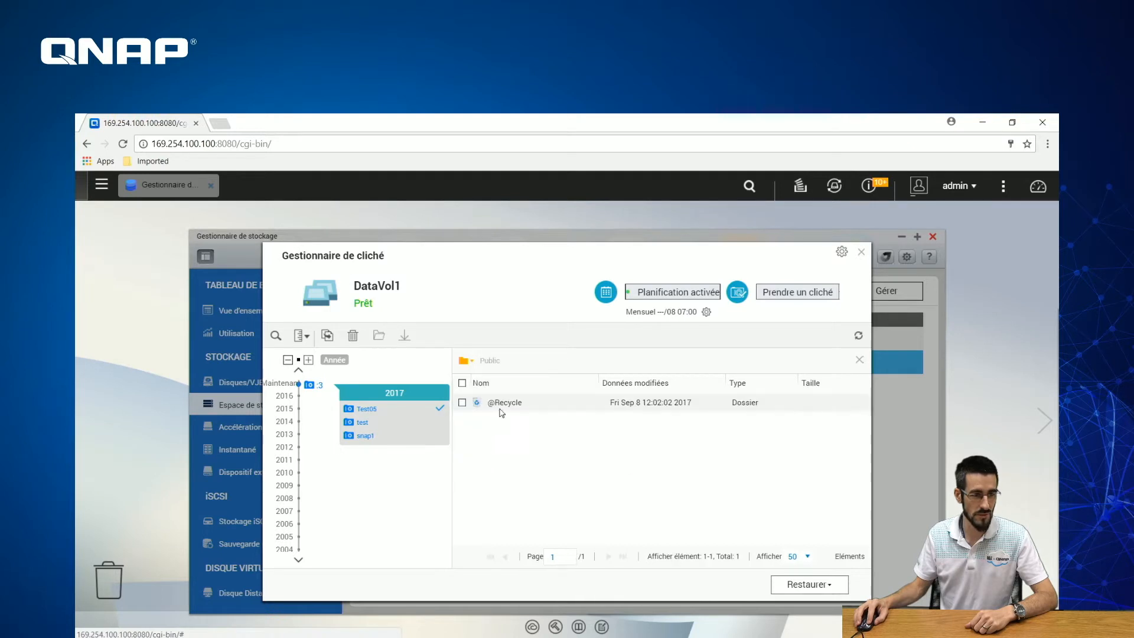
{"action": "left_click", "coordinate": [859, 362]}
- Preview the test snapshot and view its Download folder
{"action": "left_click", "coordinate": [370, 424]}
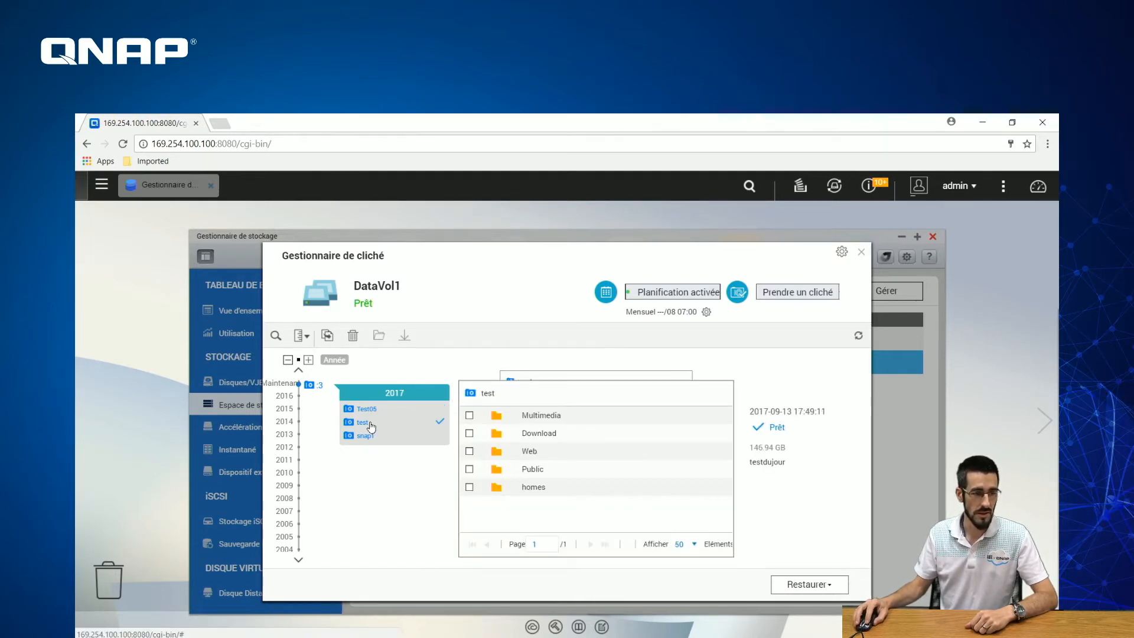
{"action": "double_click", "coordinate": [533, 438]}
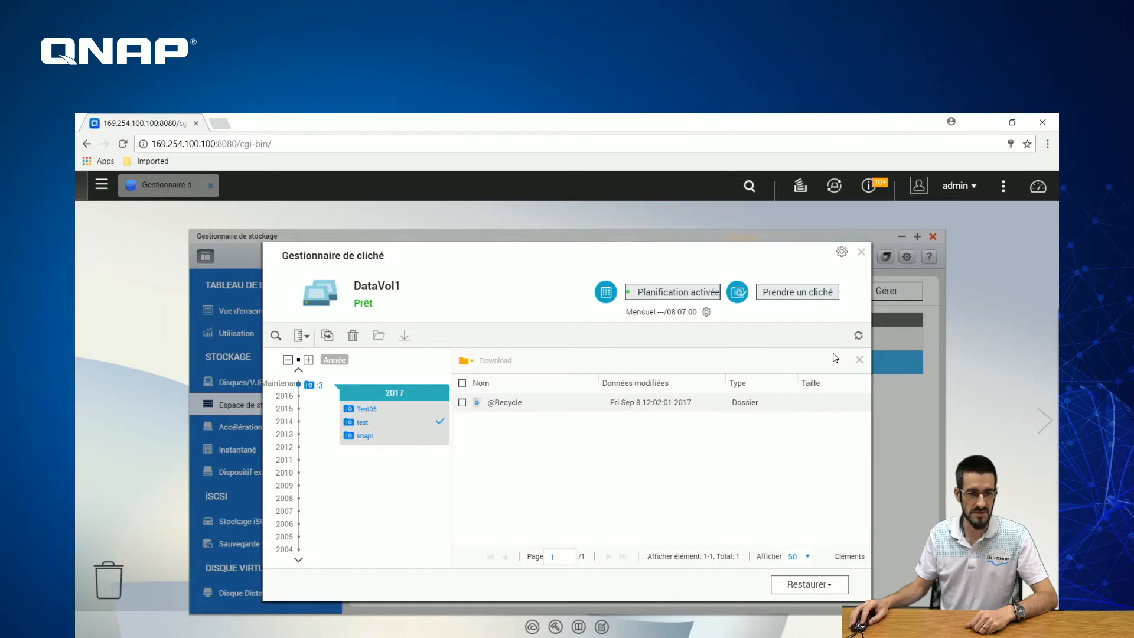
{"action": "left_click", "coordinate": [859, 361]}
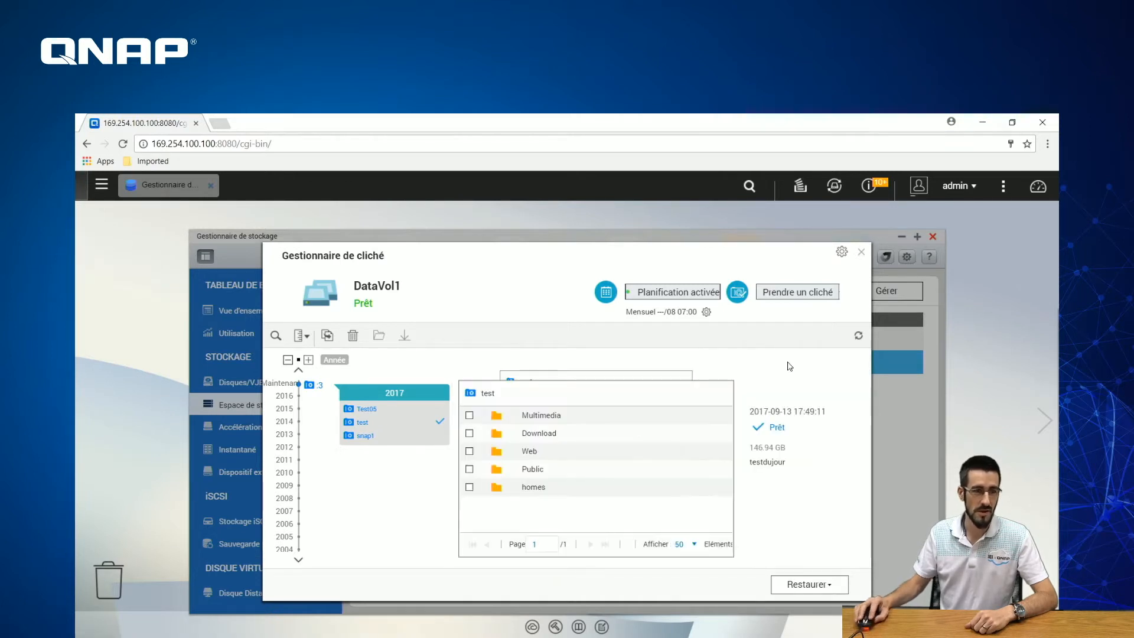
- Disable DataVol1's snapshot schedule, acknowledge the notice, and open the schedule settings
{"action": "left_click", "coordinate": [703, 295]}
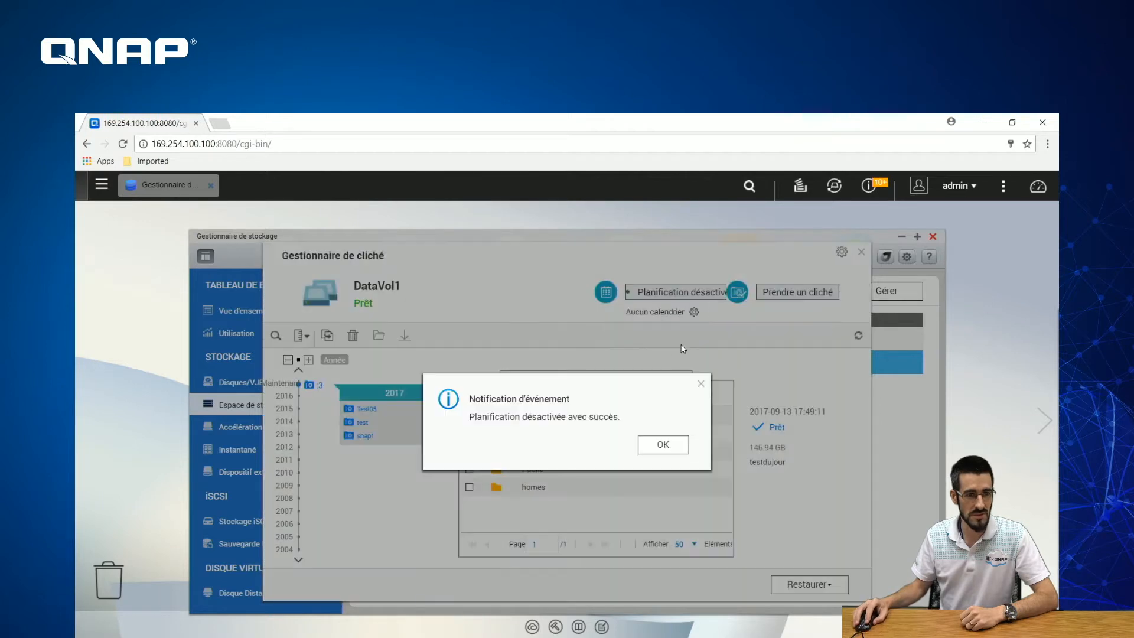
{"action": "left_click", "coordinate": [662, 445]}
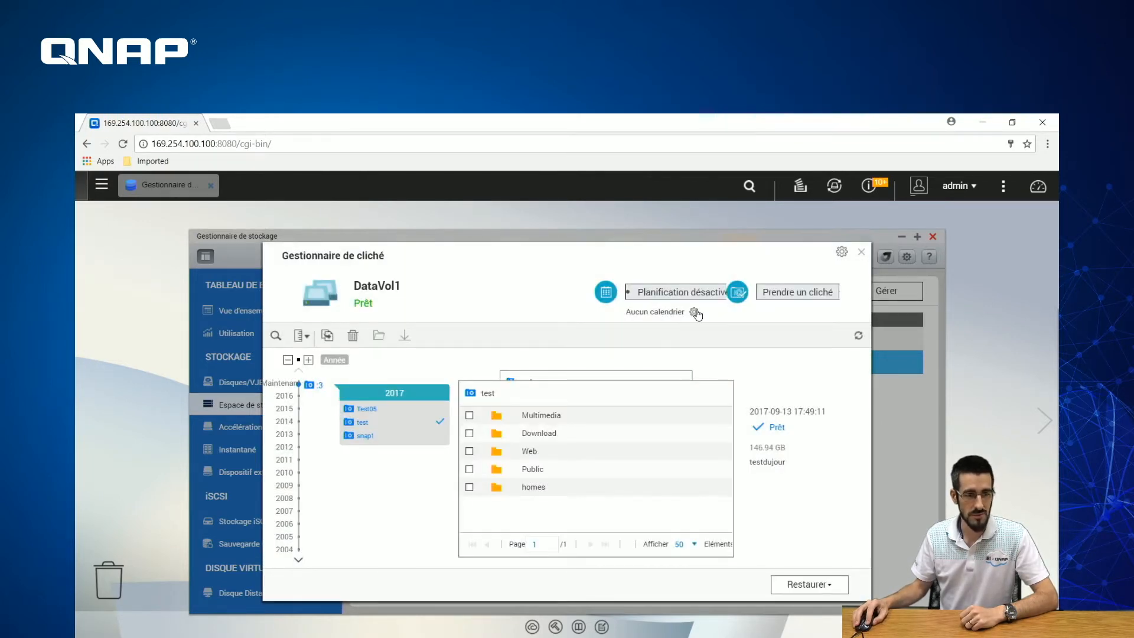
{"action": "left_click", "coordinate": [694, 312]}
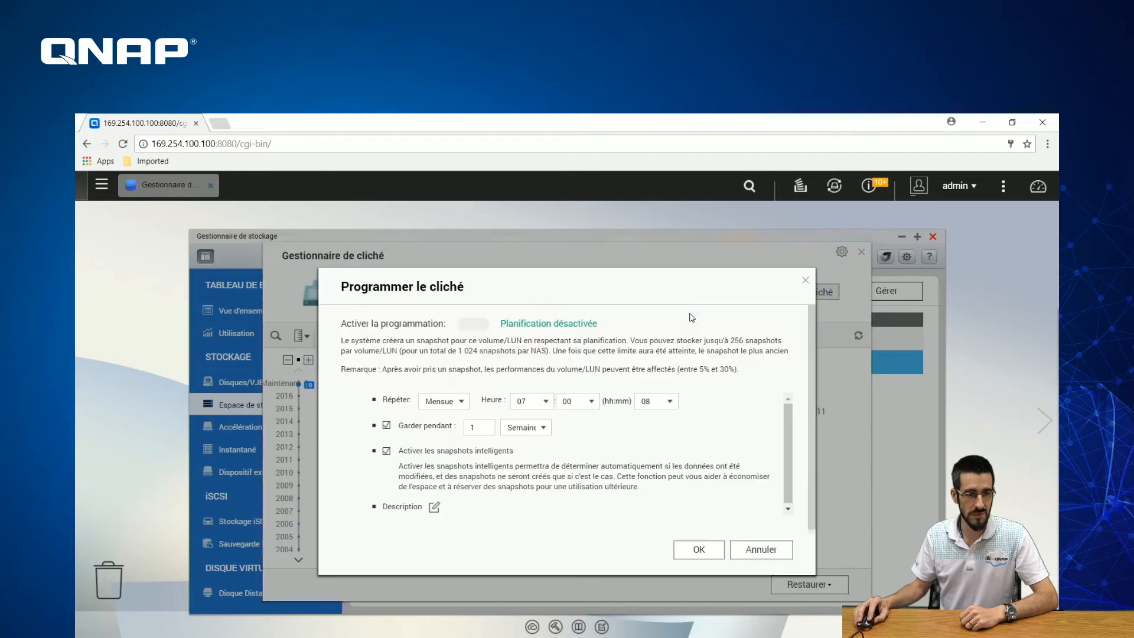
- Turn on scheduled snapshots and try a fixed interval of 05 minutes
{"action": "left_click", "coordinate": [476, 326]}
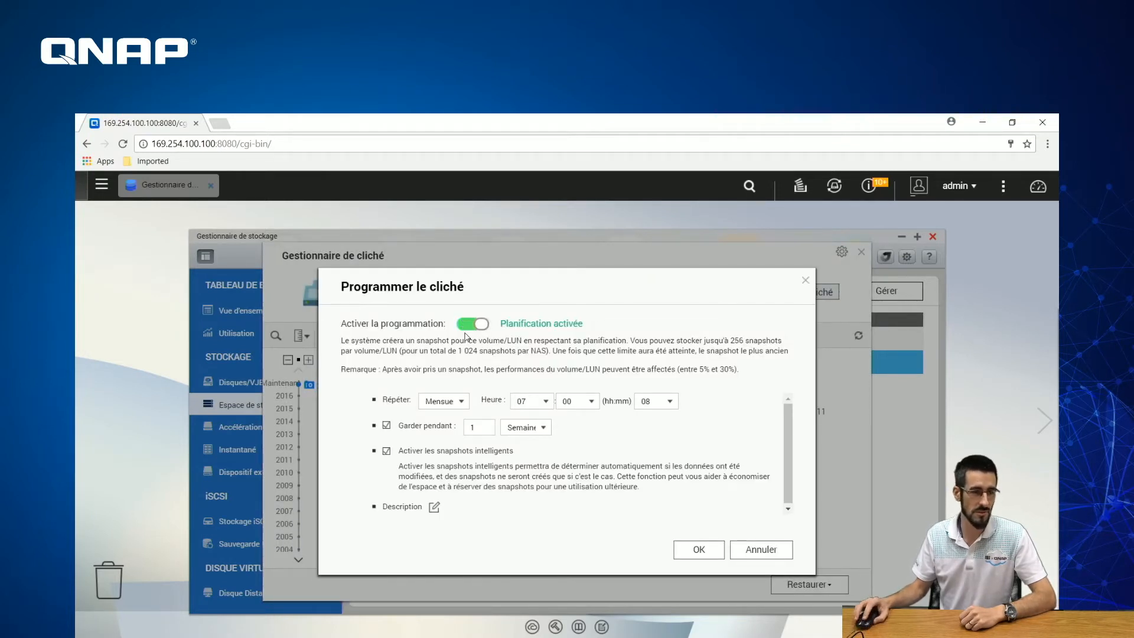
{"action": "left_click", "coordinate": [446, 401]}
{"action": "left_click", "coordinate": [449, 419]}
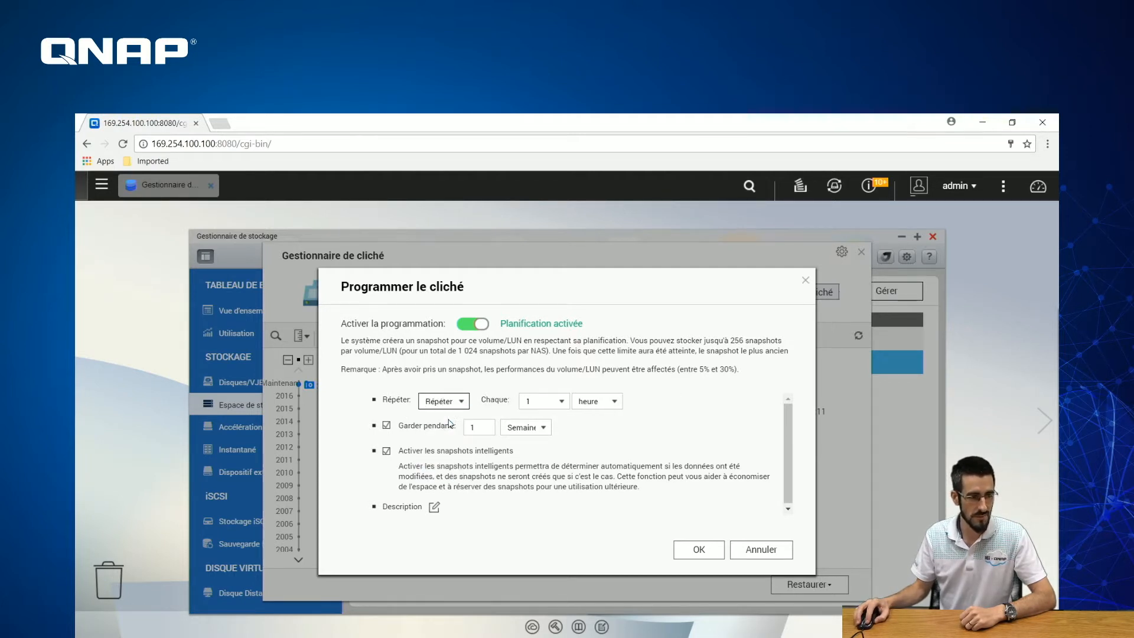
{"action": "left_click", "coordinate": [546, 407]}
{"action": "left_click", "coordinate": [538, 437]}
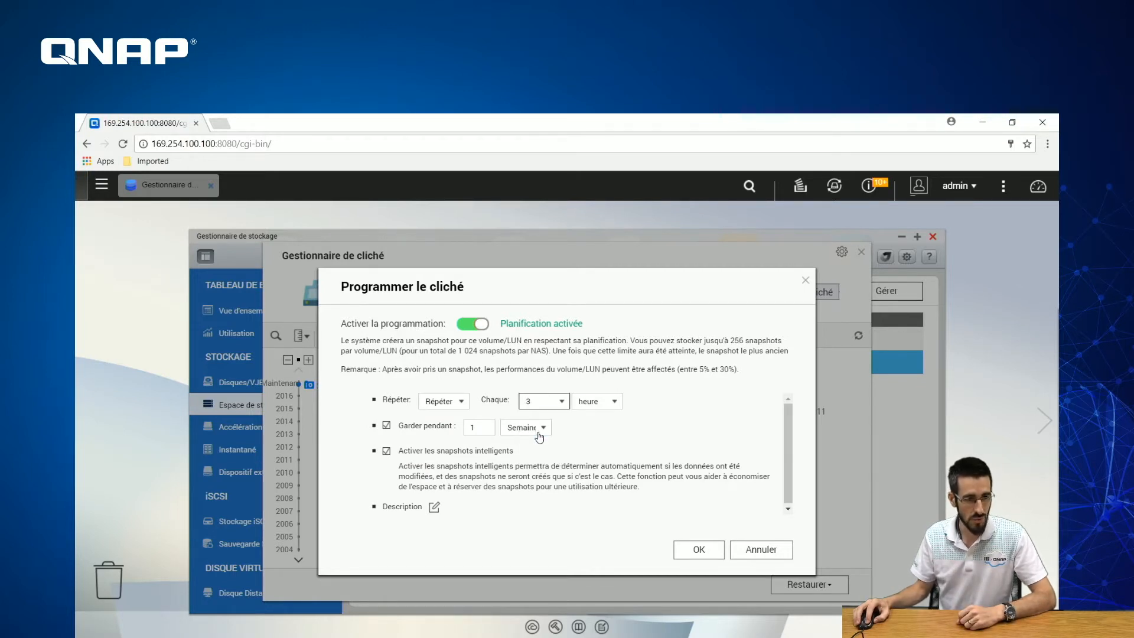
{"action": "left_click", "coordinate": [597, 406]}
{"action": "left_click", "coordinate": [589, 418]}
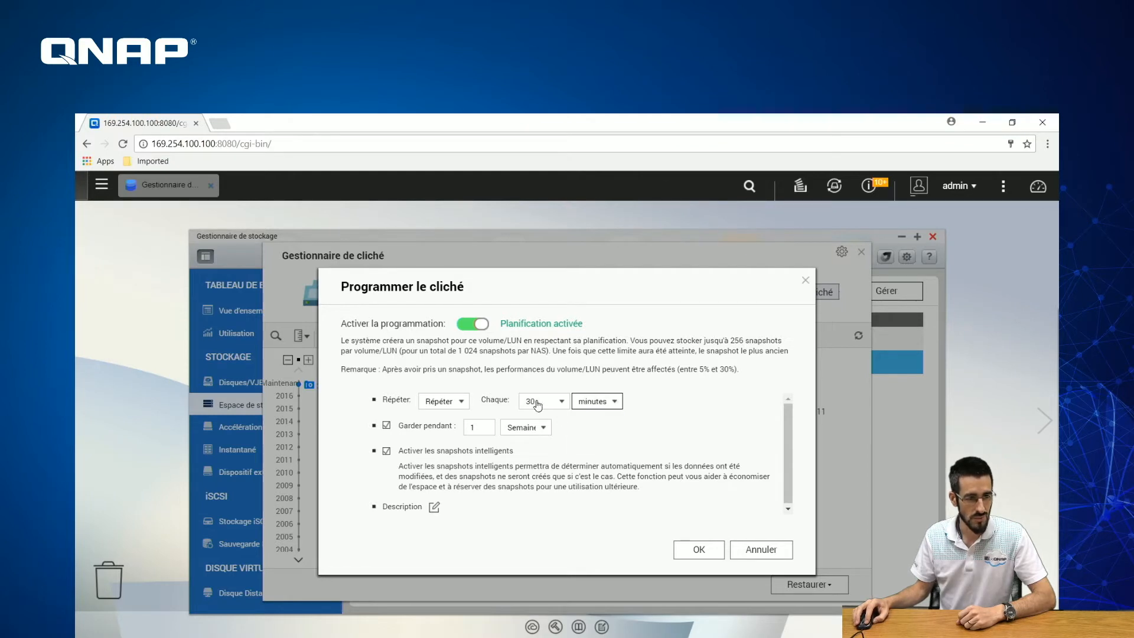
{"action": "left_click", "coordinate": [538, 405]}
{"action": "left_click", "coordinate": [551, 420]}
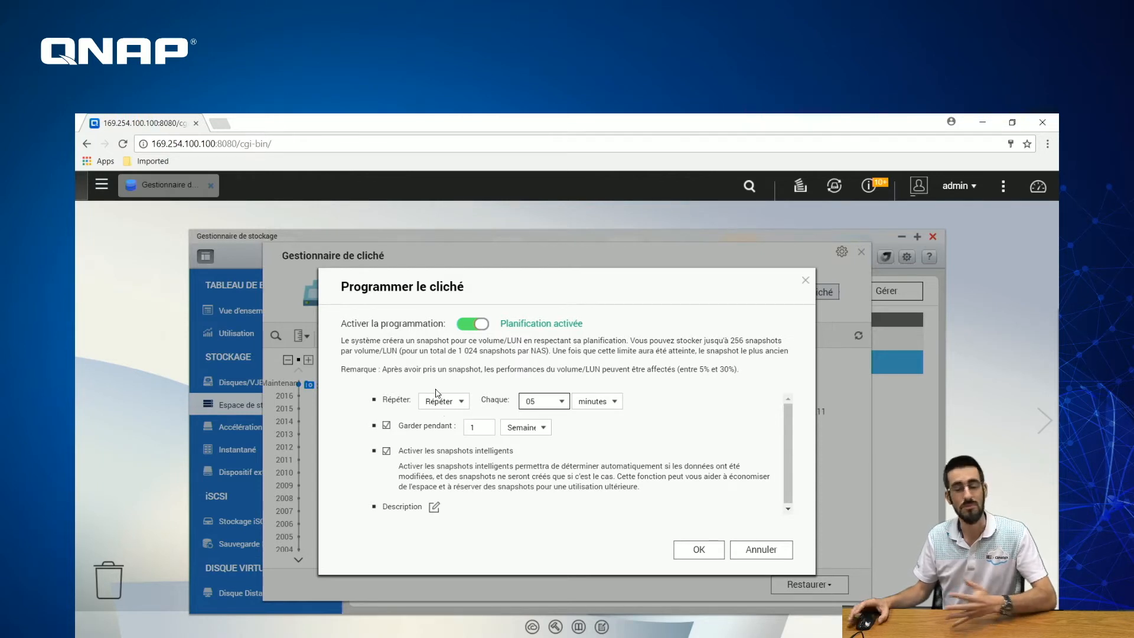
- Switch the repeat to hourly at minute 59
{"action": "left_click", "coordinate": [451, 408]}
{"action": "left_click", "coordinate": [460, 434]}
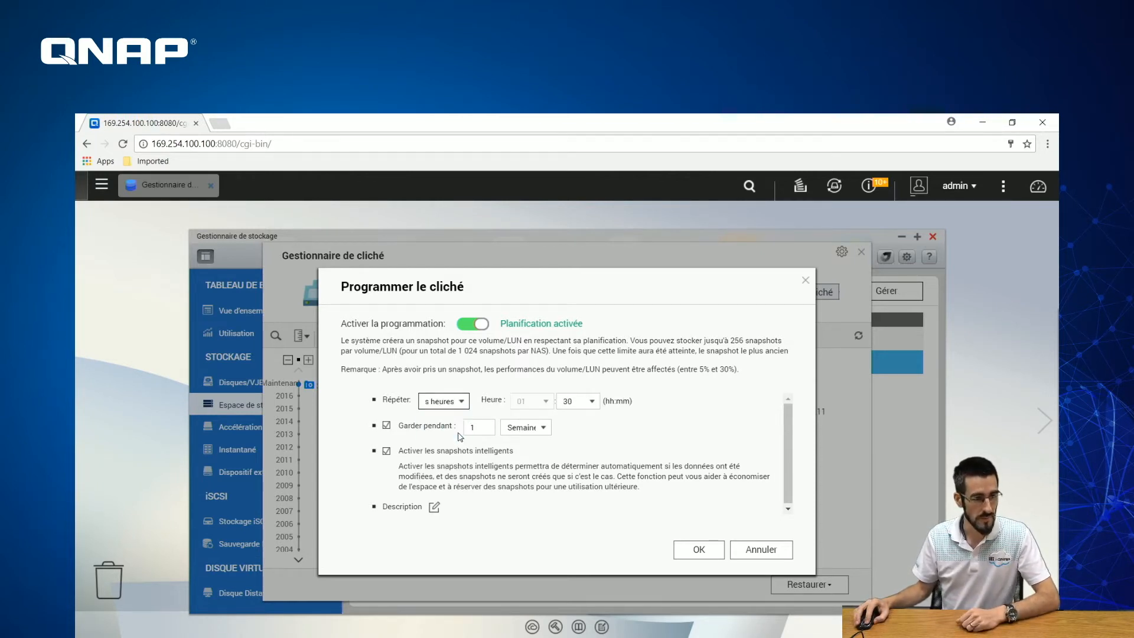
{"action": "left_click", "coordinate": [565, 402]}
{"action": "scroll", "coordinate": [595, 567], "scroll_direction": "down", "scroll_amount": 7}
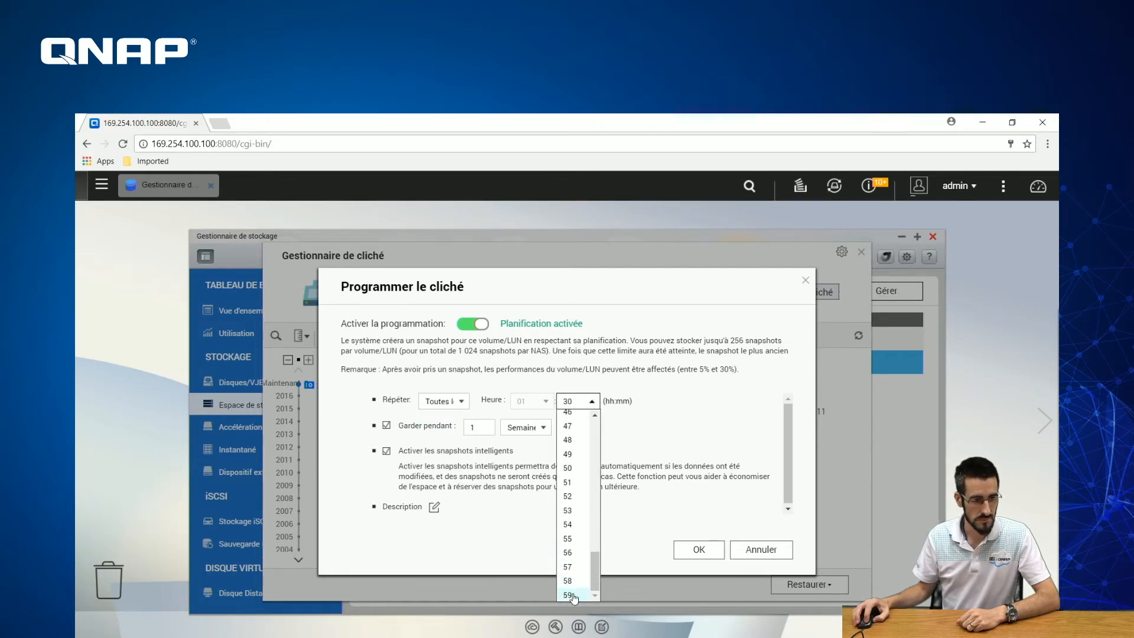
{"action": "left_click", "coordinate": [569, 594]}
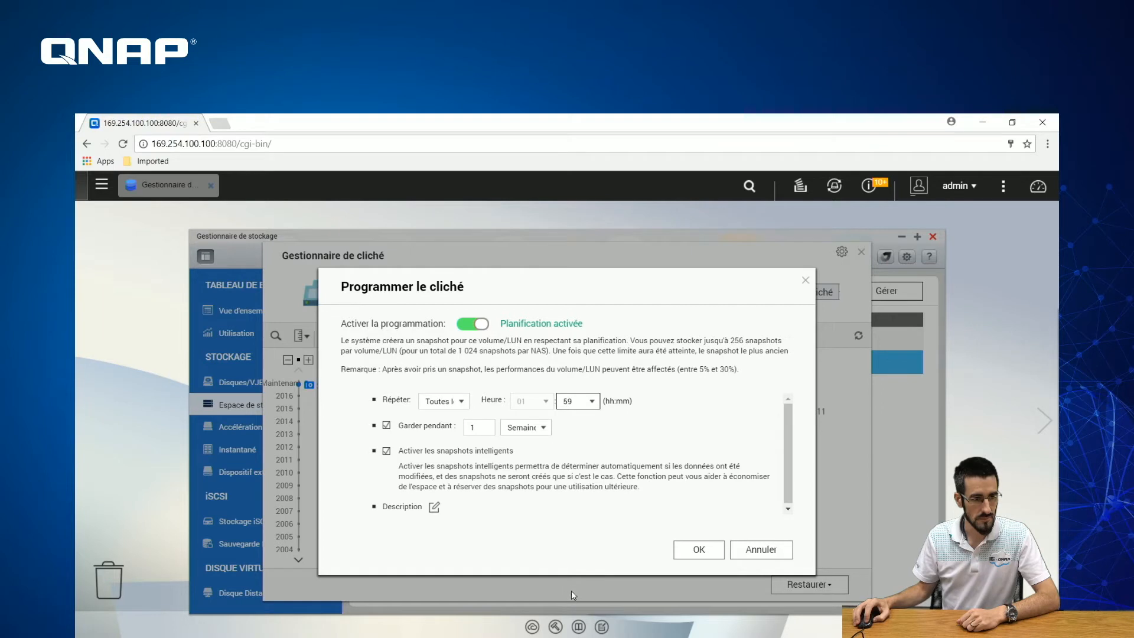
- Set the snapshots to repeat daily at 07:30
{"action": "left_click", "coordinate": [451, 402]}
{"action": "left_click", "coordinate": [455, 453]}
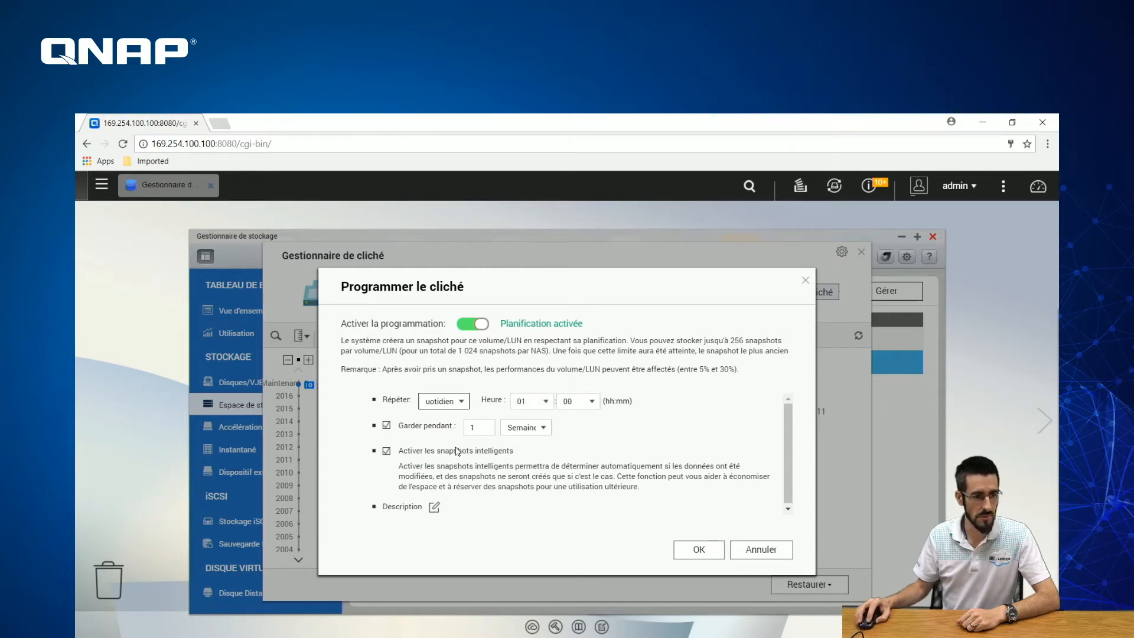
{"action": "left_click", "coordinate": [543, 404]}
{"action": "left_click", "coordinate": [528, 515]}
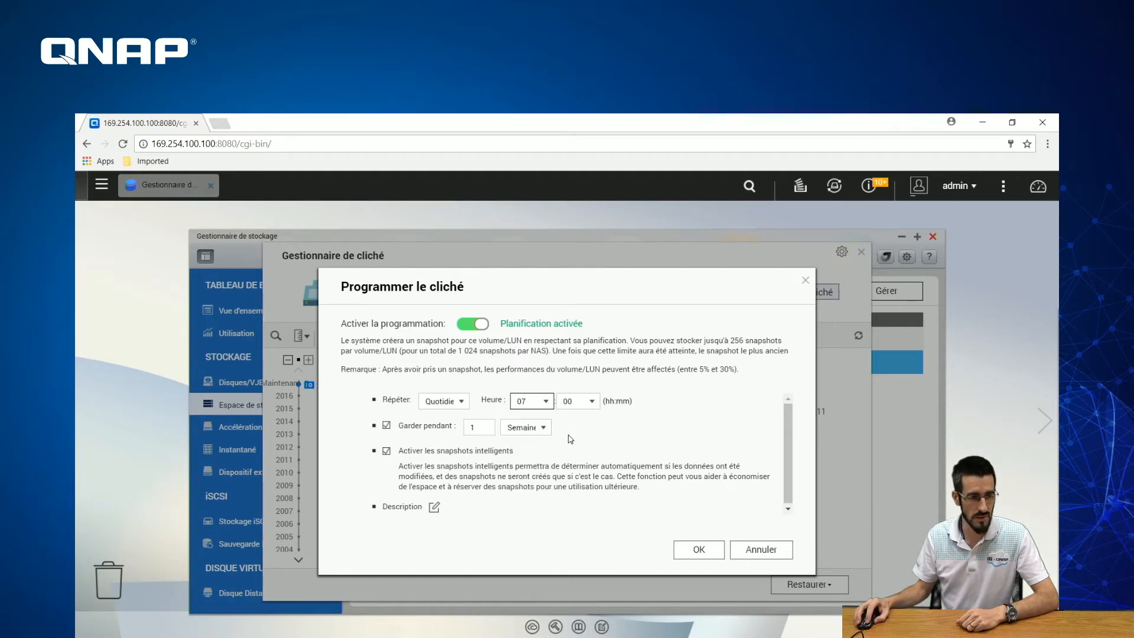
{"action": "left_click", "coordinate": [579, 403]}
{"action": "scroll", "coordinate": [575, 582], "scroll_direction": "down", "scroll_amount": 2}
{"action": "scroll", "coordinate": [576, 583], "scroll_direction": "down", "scroll_amount": 3}
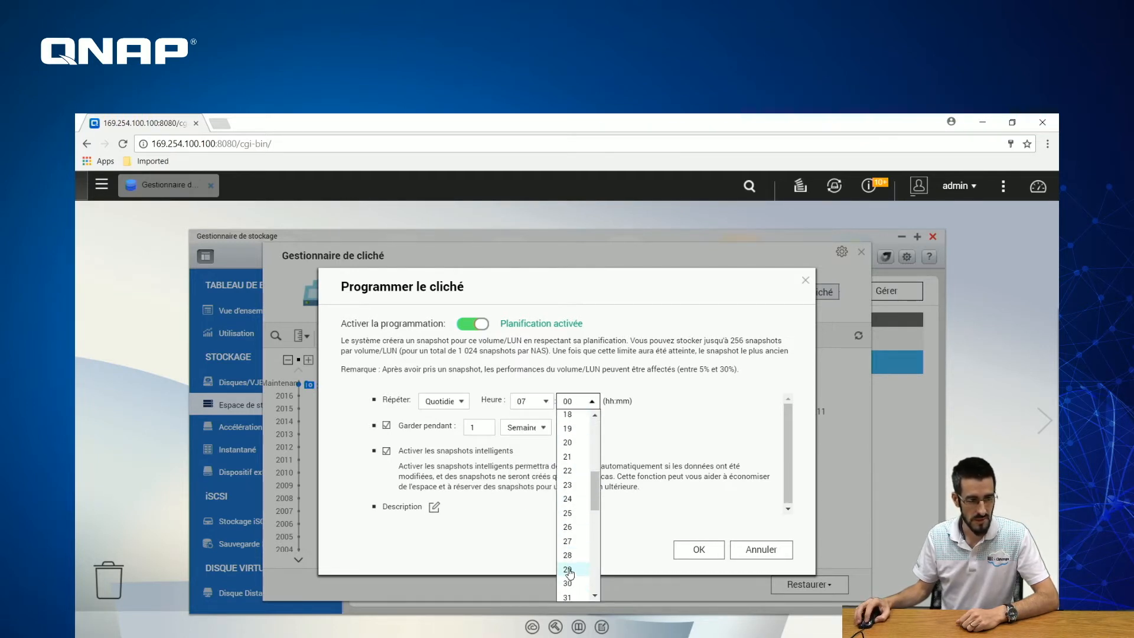
{"action": "left_click", "coordinate": [571, 582]}
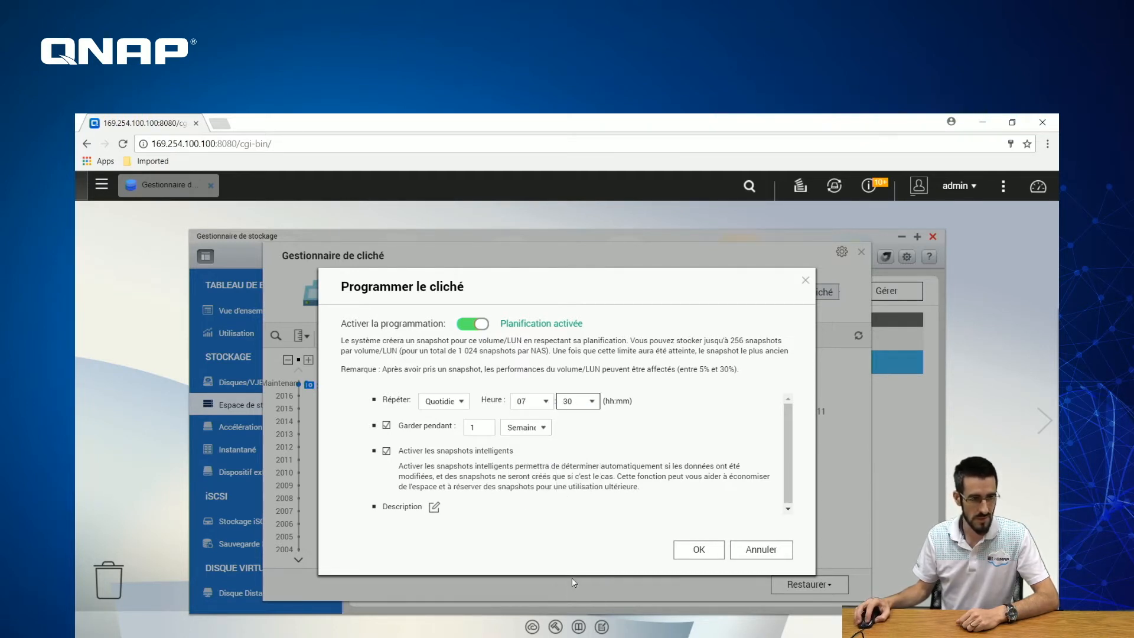
{"action": "left_click", "coordinate": [450, 402]}
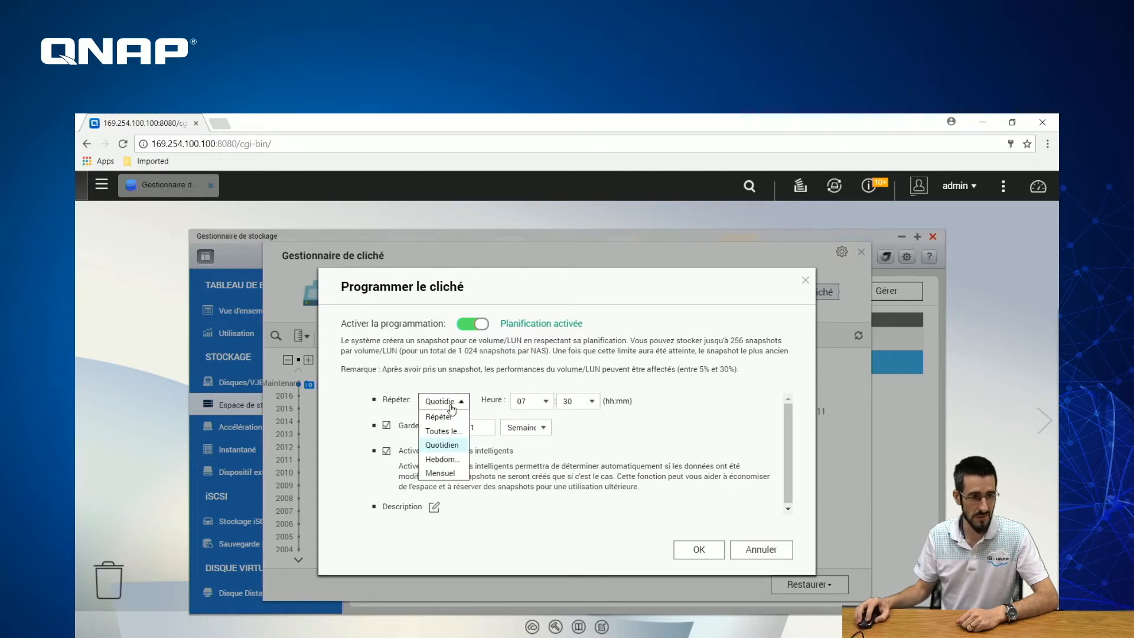
- Try a weekly schedule on Vendredi at 22:00
{"action": "left_click", "coordinate": [444, 460]}
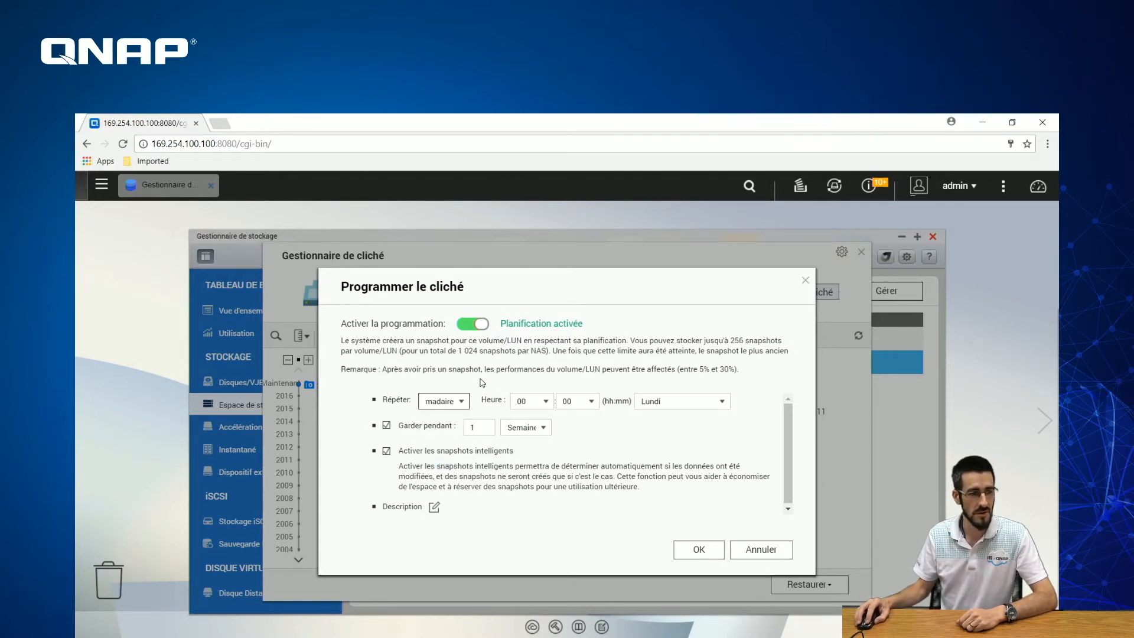
{"action": "left_click", "coordinate": [650, 405]}
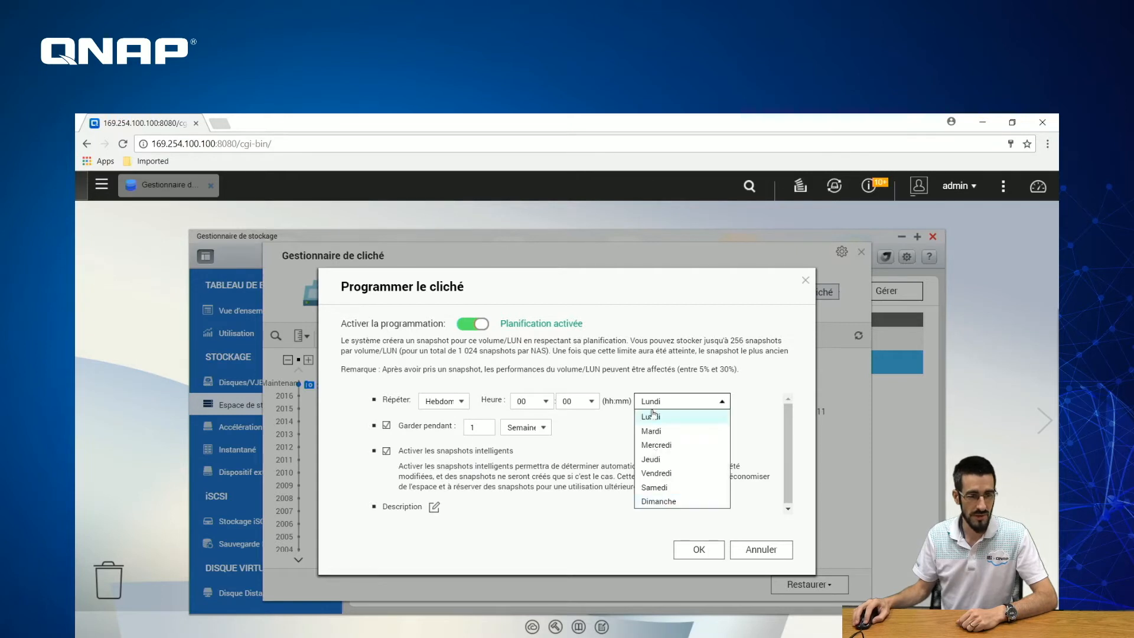
{"action": "left_click", "coordinate": [658, 476]}
{"action": "left_click", "coordinate": [532, 401]}
{"action": "scroll", "coordinate": [549, 544], "scroll_direction": "down", "scroll_amount": 3}
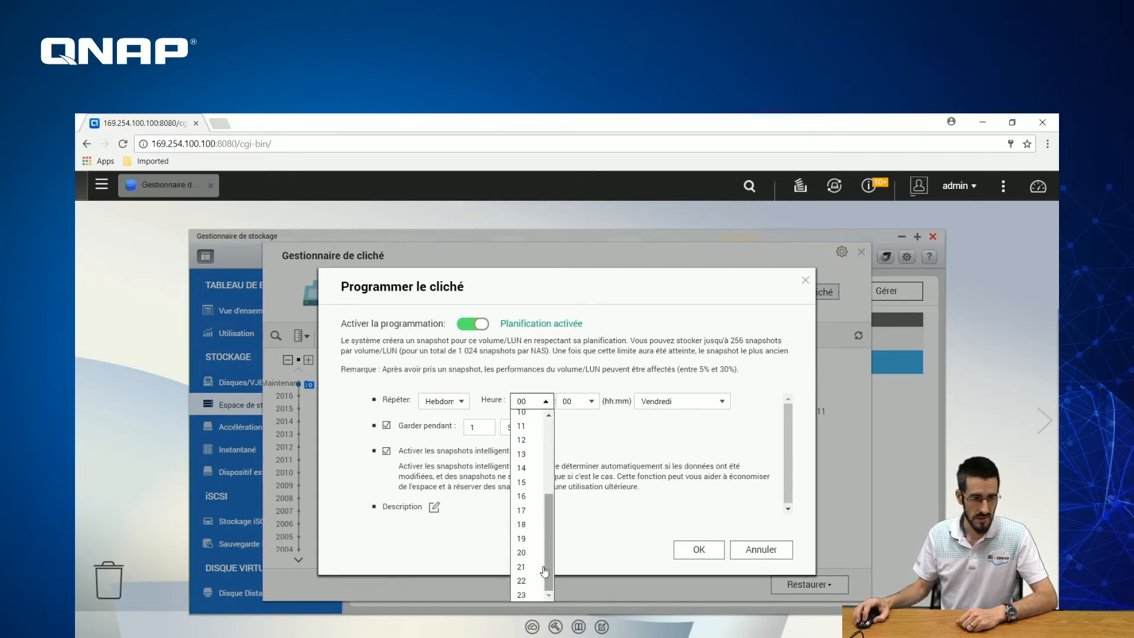
{"action": "left_click", "coordinate": [529, 581]}
- Set the schedule to monthly on day 02 at hour 15
{"action": "left_click", "coordinate": [460, 403]}
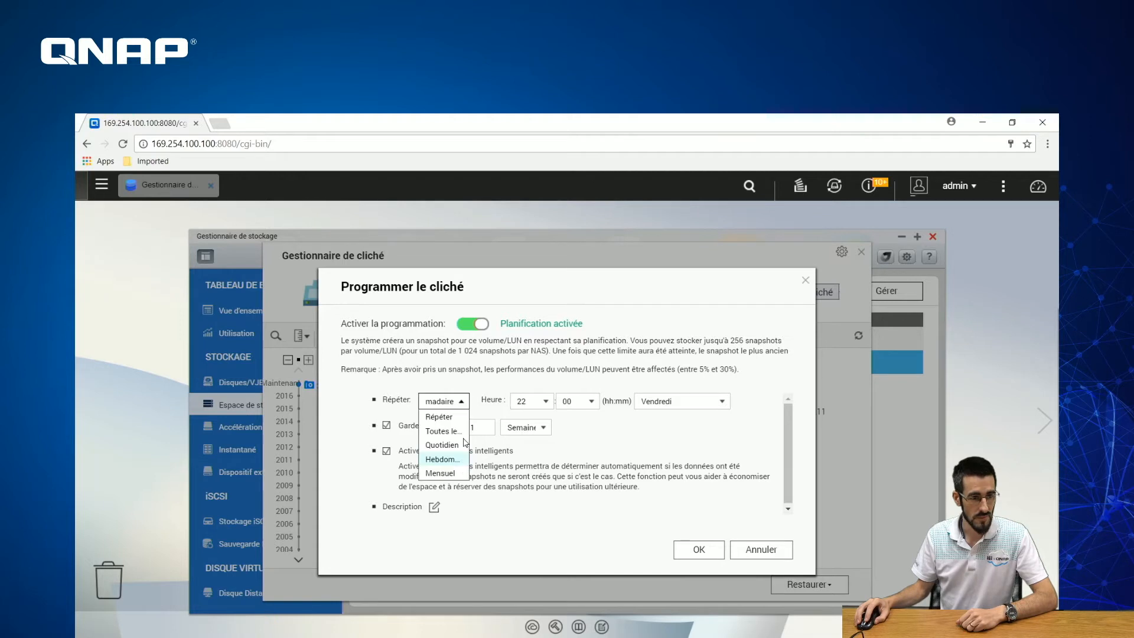
{"action": "left_click", "coordinate": [450, 473]}
{"action": "left_click", "coordinate": [649, 405]}
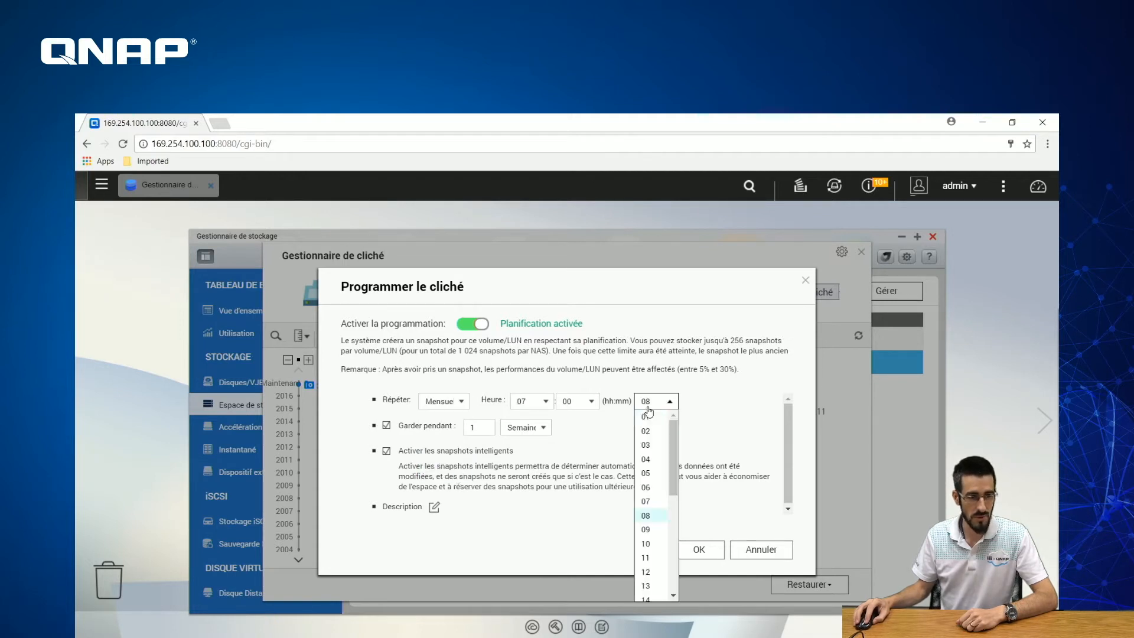
{"action": "left_click", "coordinate": [646, 431]}
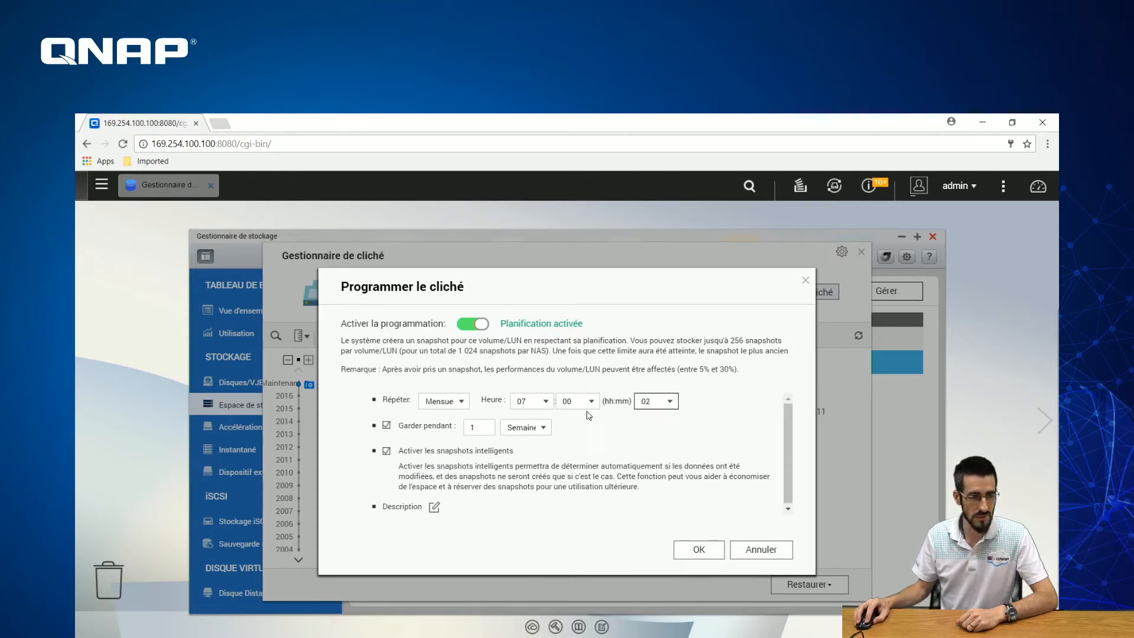
{"action": "left_click", "coordinate": [535, 405]}
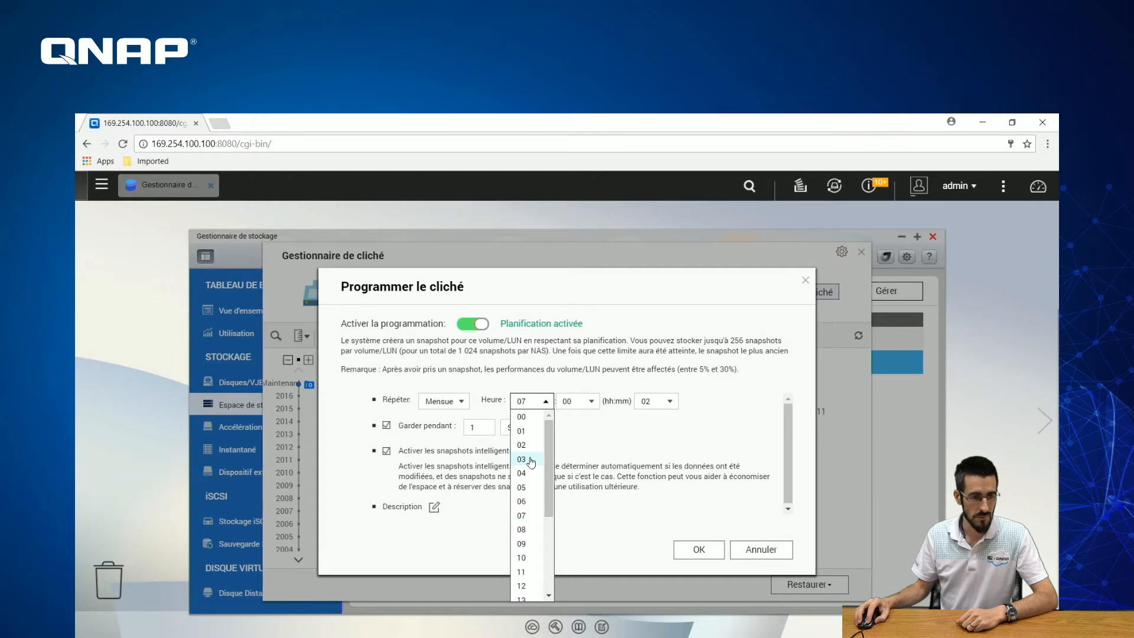
{"action": "left_click", "coordinate": [530, 460]}
{"action": "left_click", "coordinate": [529, 402]}
{"action": "scroll", "coordinate": [535, 520], "scroll_direction": "down", "scroll_amount": 3}
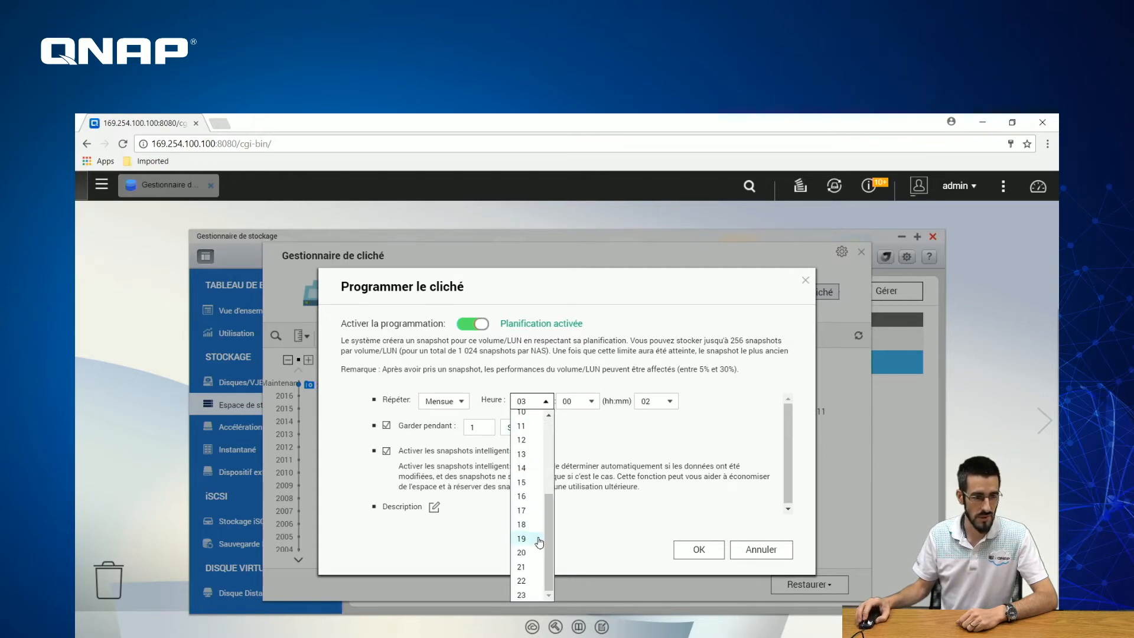
{"action": "left_click", "coordinate": [531, 483]}
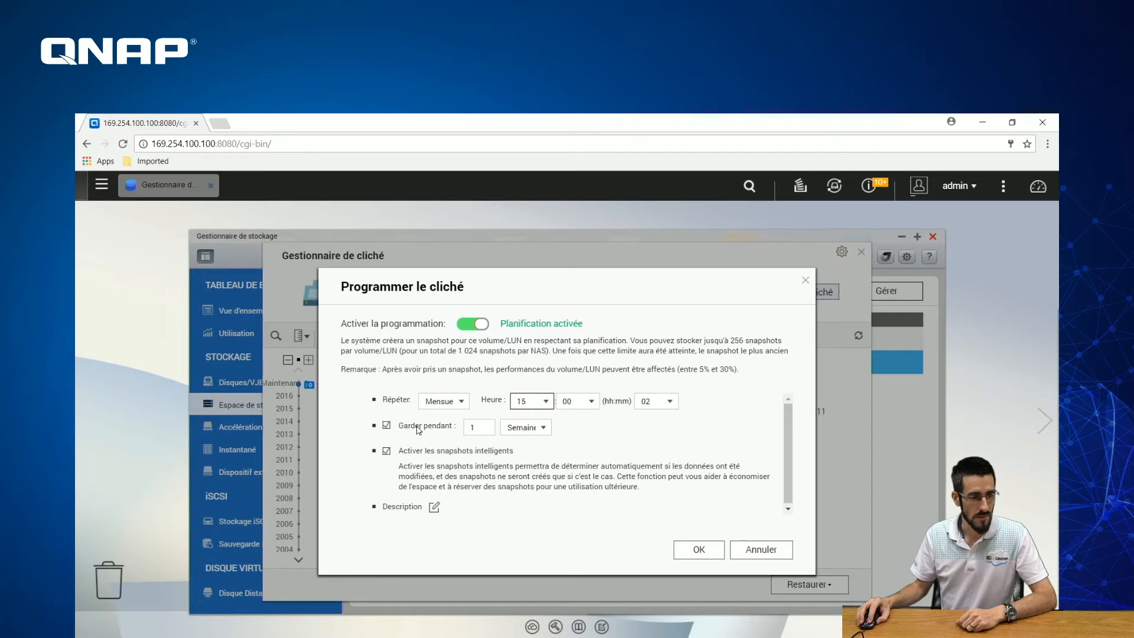
- Keep scheduled snapshots for 30 Jours, leaving smart snapshots enabled
{"action": "left_click", "coordinate": [517, 429]}
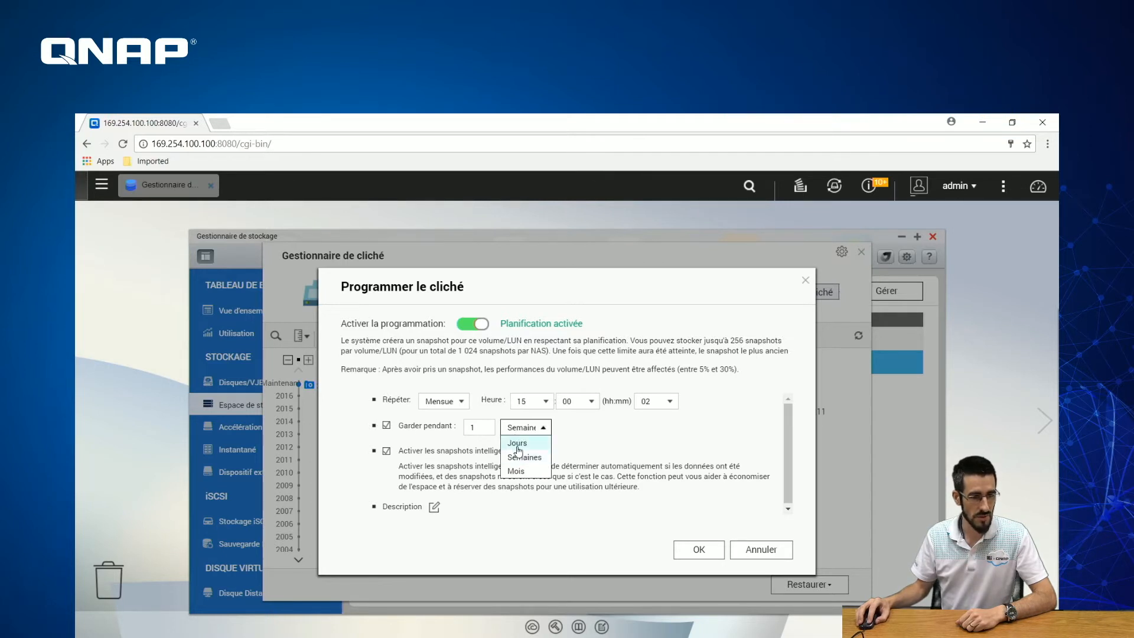
{"action": "left_click", "coordinate": [517, 444]}
{"action": "double_click", "coordinate": [483, 427]}
{"action": "type", "text": "30"}
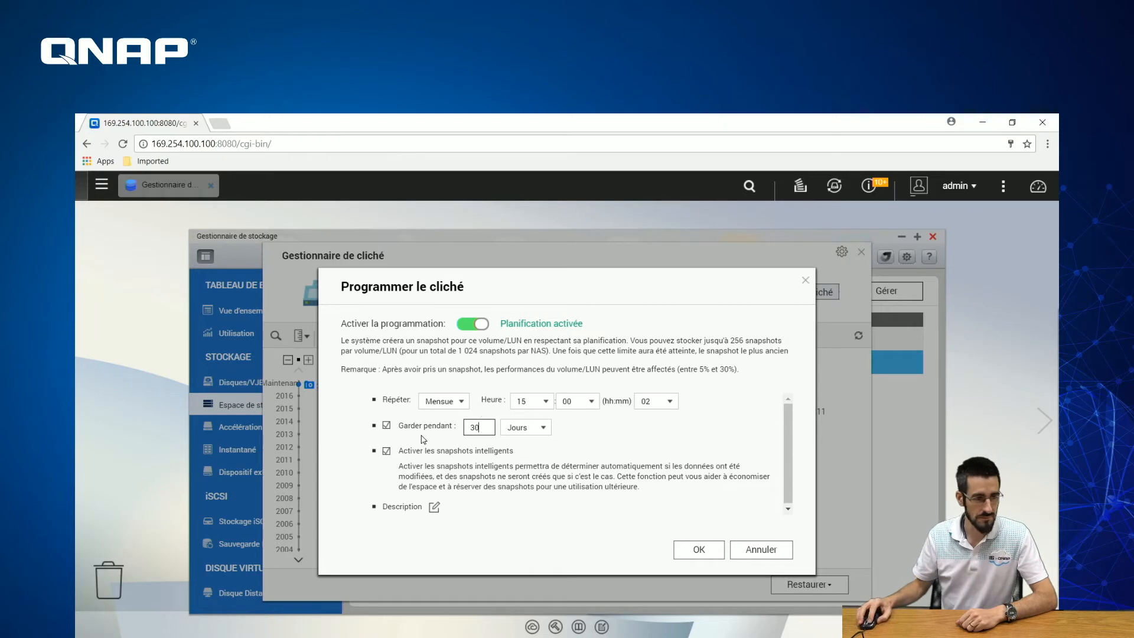
{"action": "left_click", "coordinate": [387, 452]}
{"action": "left_click", "coordinate": [387, 451]}
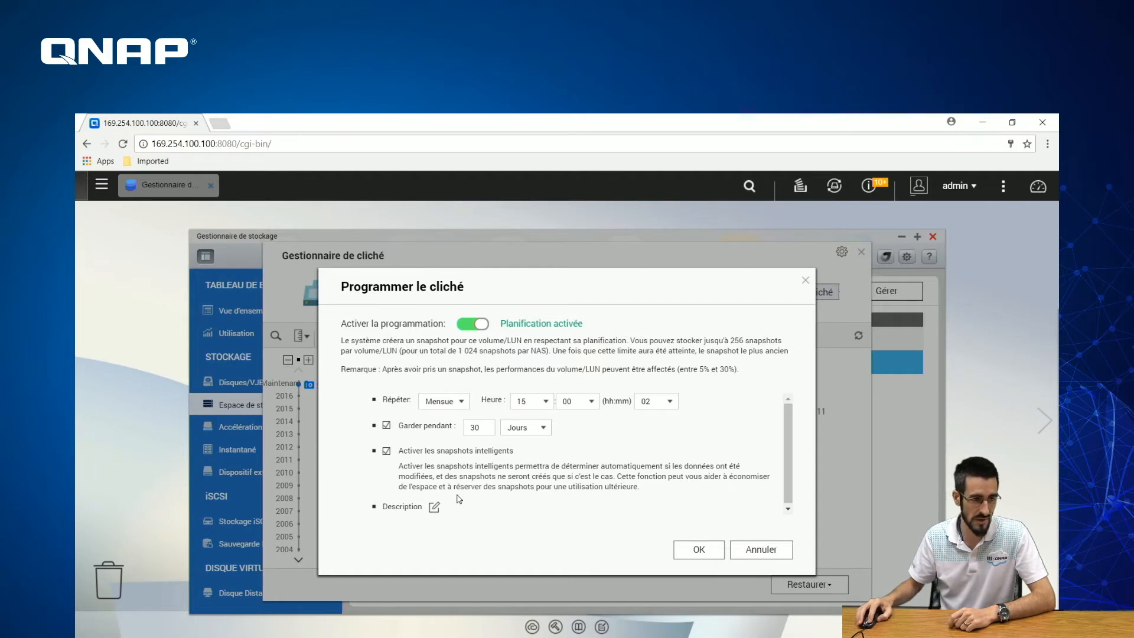
- Open the schedule description field and save the Mensuel /02 15:00 schedule
{"action": "left_click", "coordinate": [438, 507]}
{"action": "left_click", "coordinate": [448, 484]}
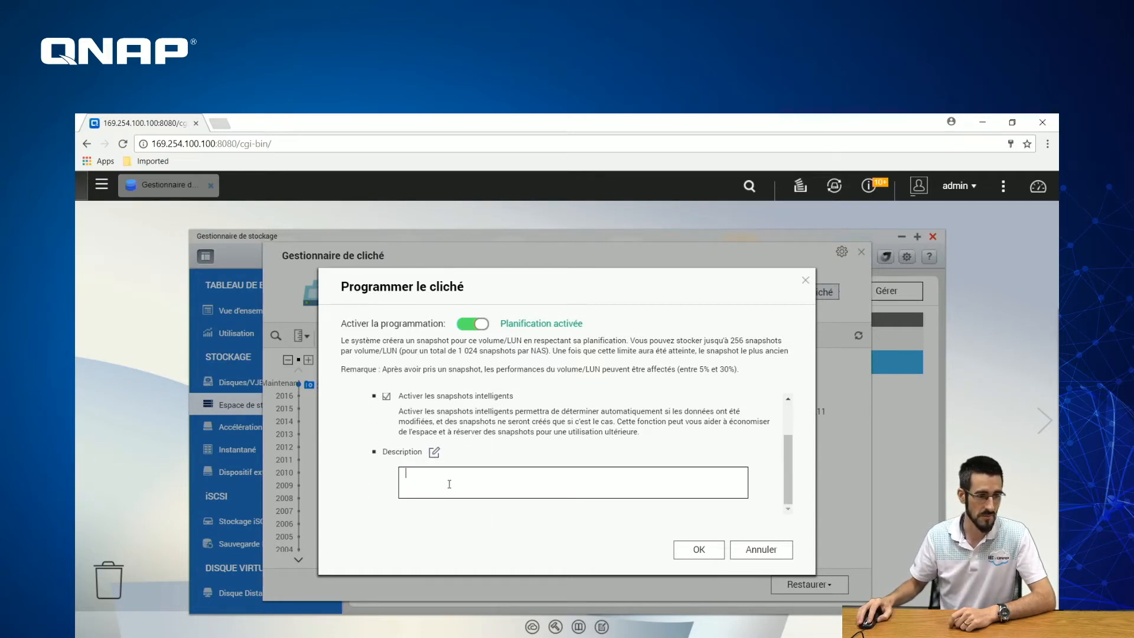
{"action": "left_click", "coordinate": [685, 552]}
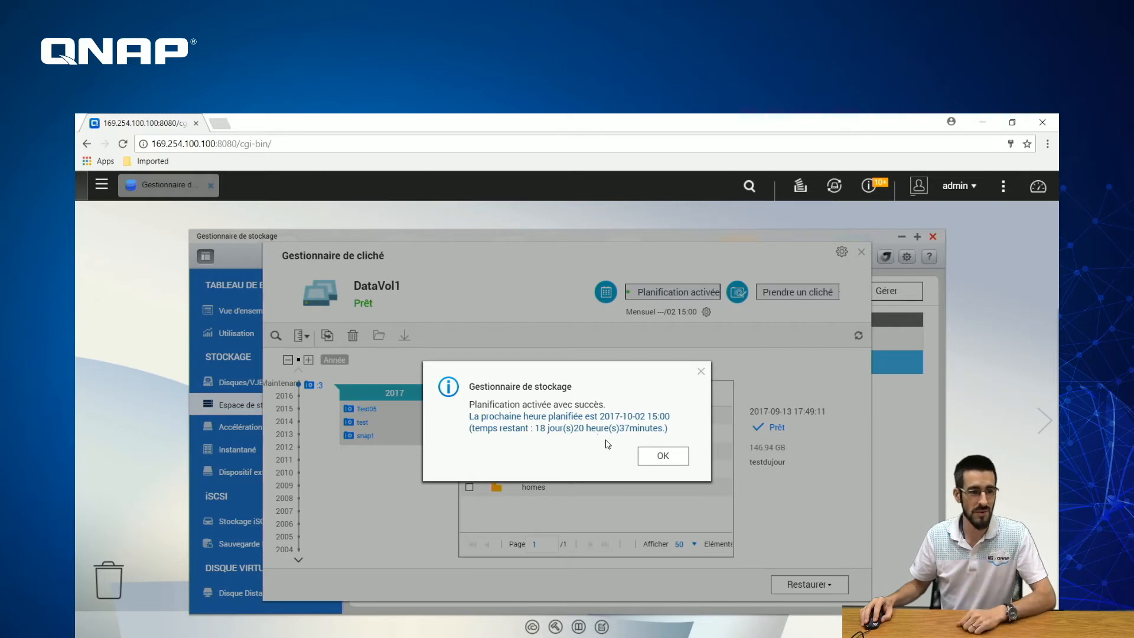
- Select the Test05 snapshot, view its Restaurer options, then close the snapshot manager
{"action": "left_click", "coordinate": [672, 457]}
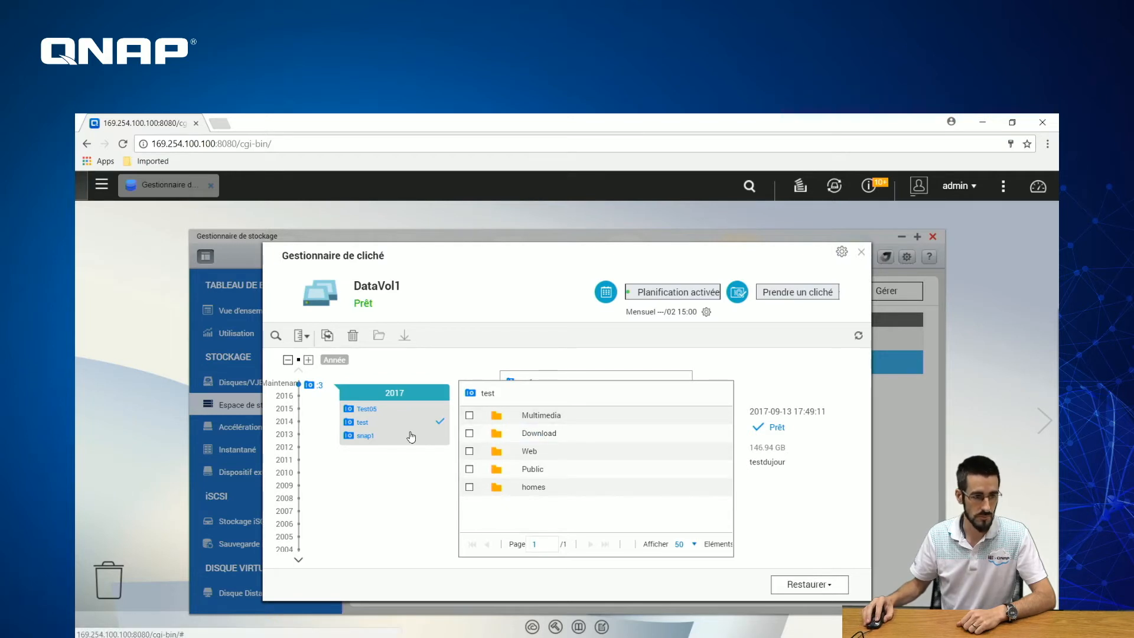
{"action": "left_click", "coordinate": [388, 413]}
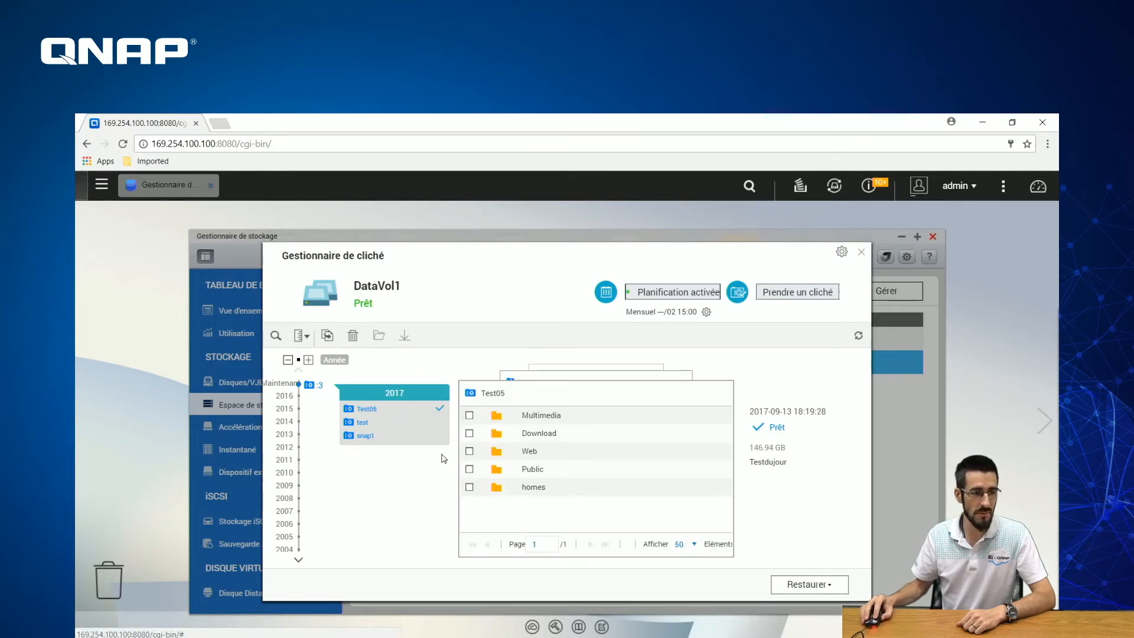
{"action": "left_click", "coordinate": [792, 587]}
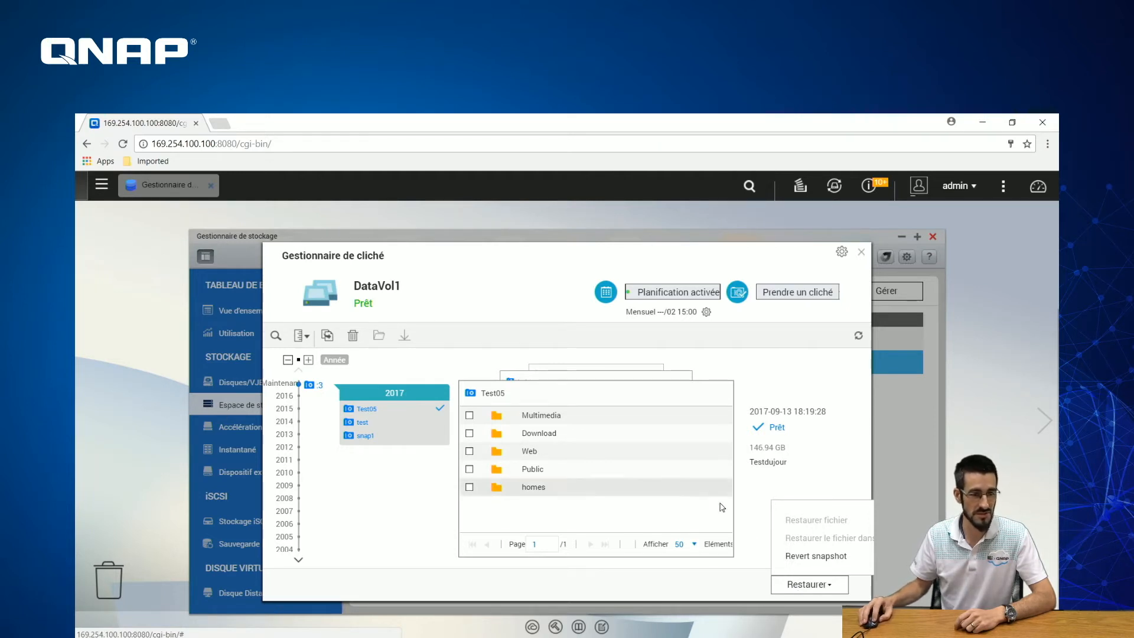
{"action": "left_click", "coordinate": [861, 251]}
- Reopen Storage Manager, select DataVol1 under Espace de stockage, and open its snapshot manager
{"action": "left_click", "coordinate": [933, 236]}
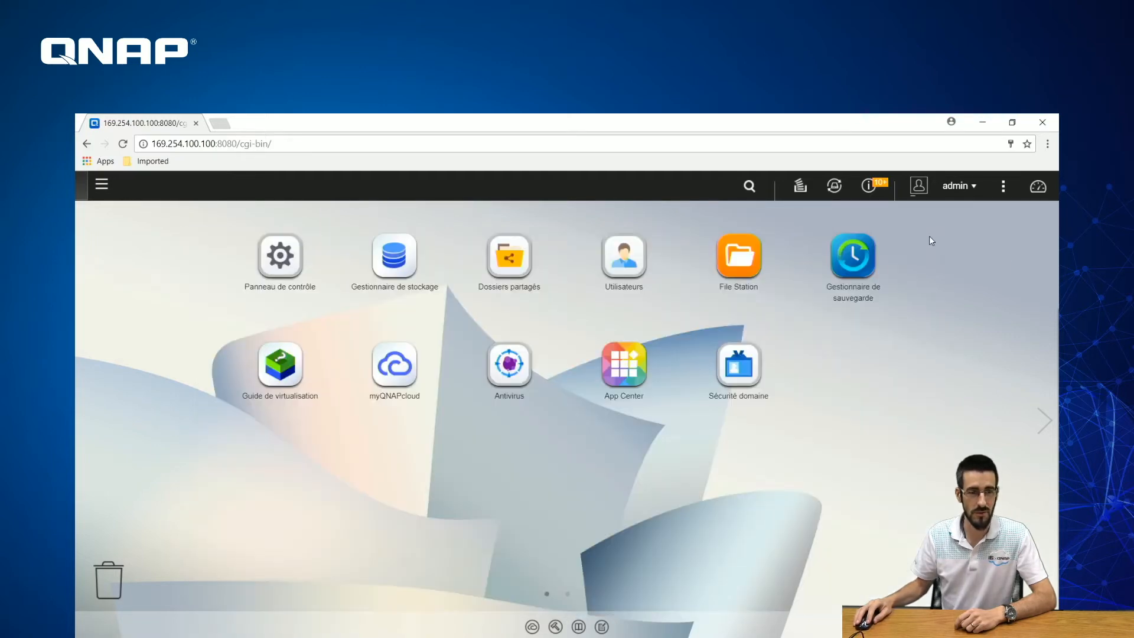
{"action": "left_click", "coordinate": [393, 257]}
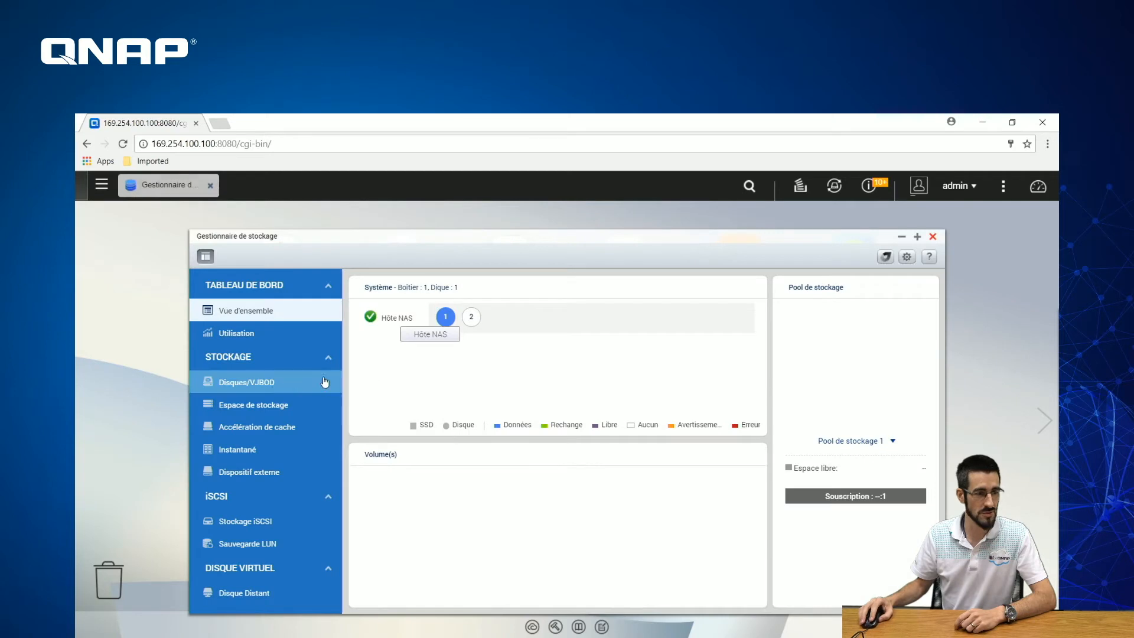
{"action": "left_click", "coordinate": [270, 406]}
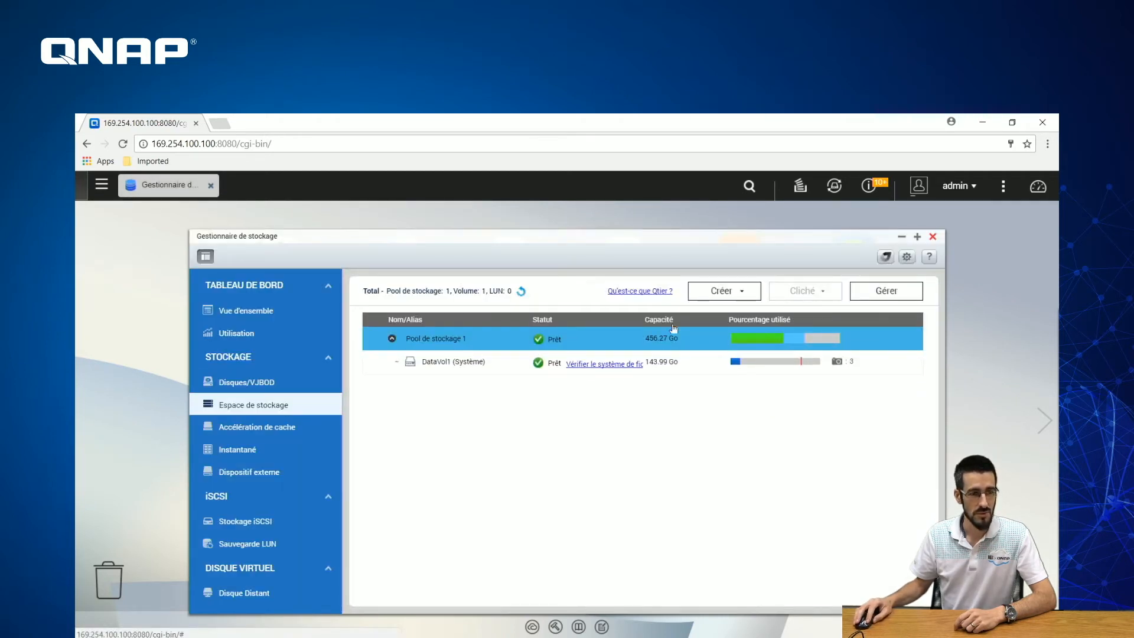
{"action": "left_click", "coordinate": [458, 366]}
{"action": "left_click", "coordinate": [827, 293]}
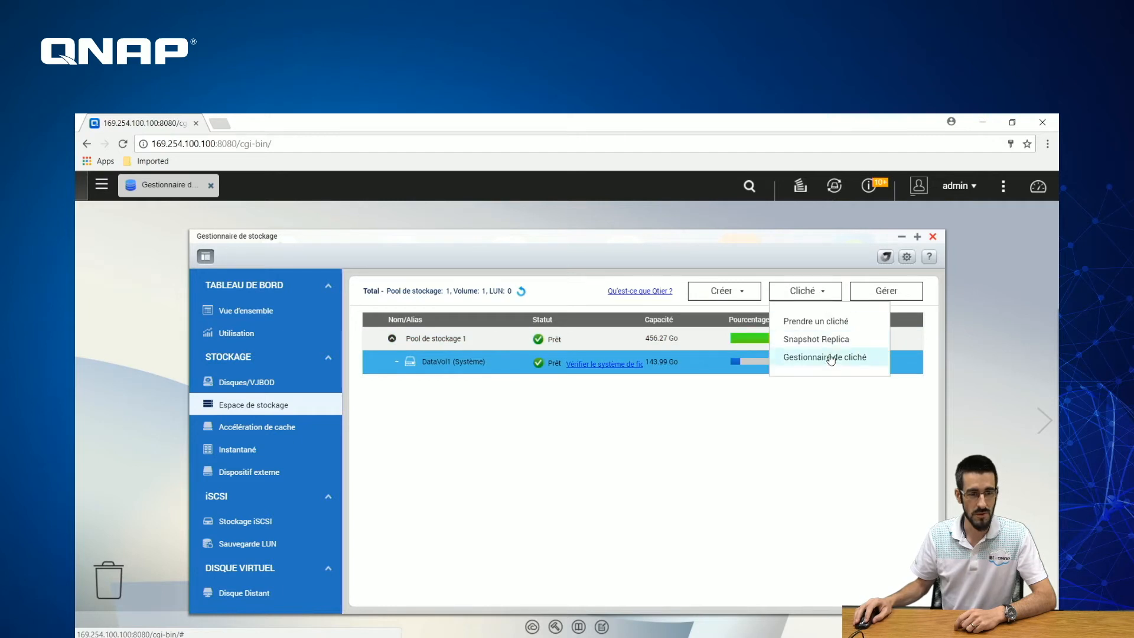
{"action": "left_click", "coordinate": [830, 358]}
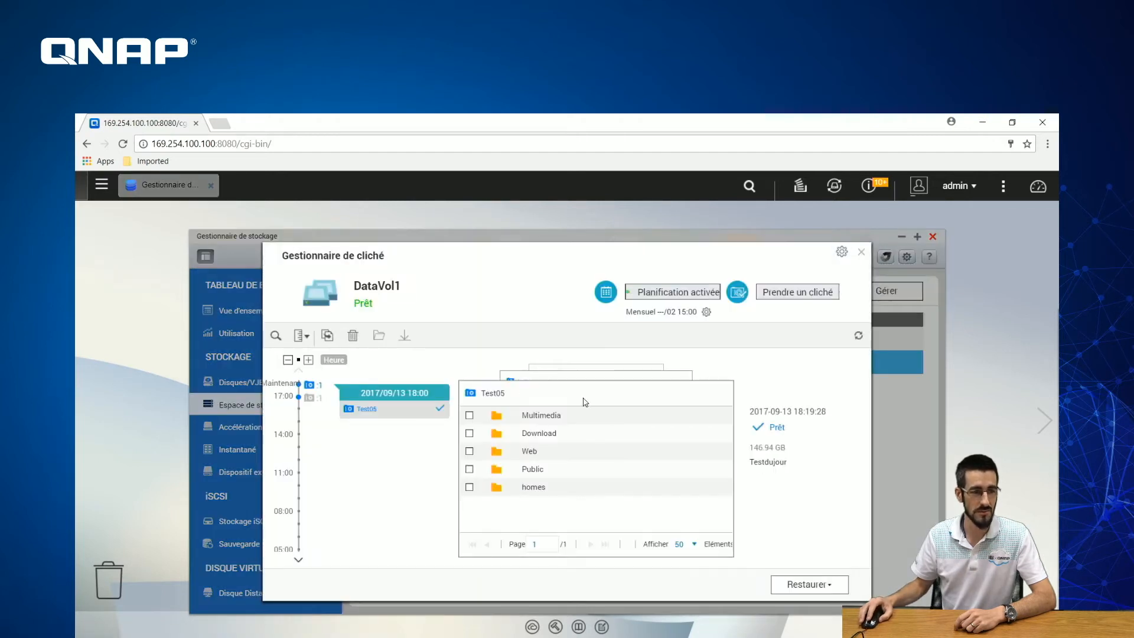
- Tick the Multimedia, Download, Web, Public and homes folders in the Test05 snapshot for restoring
{"action": "left_click", "coordinate": [818, 584]}
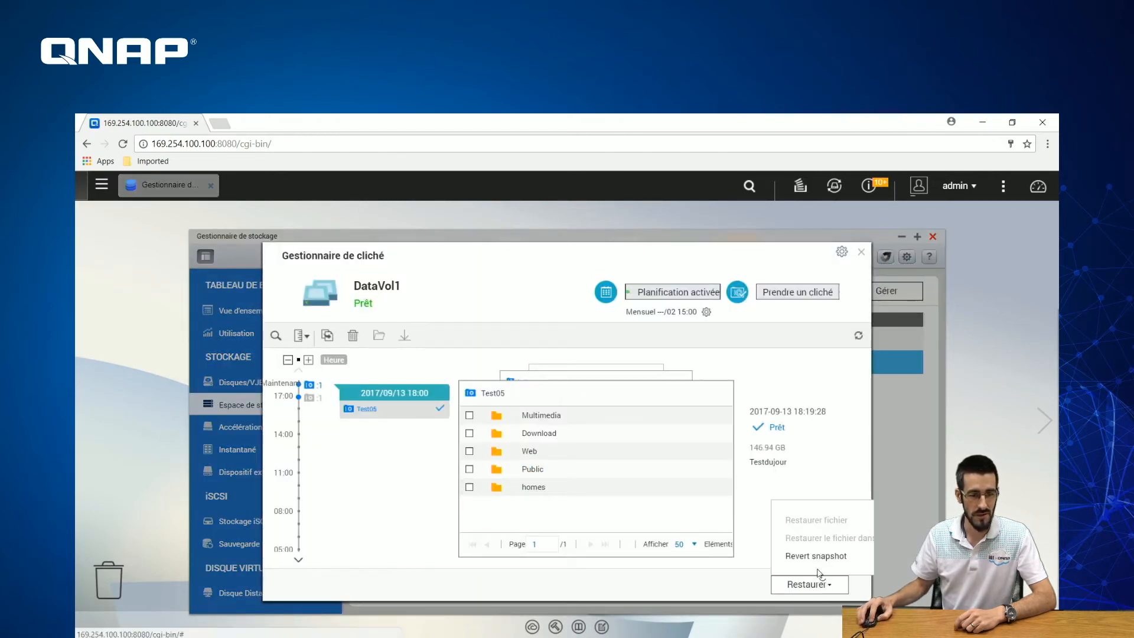
{"action": "left_click", "coordinate": [469, 415]}
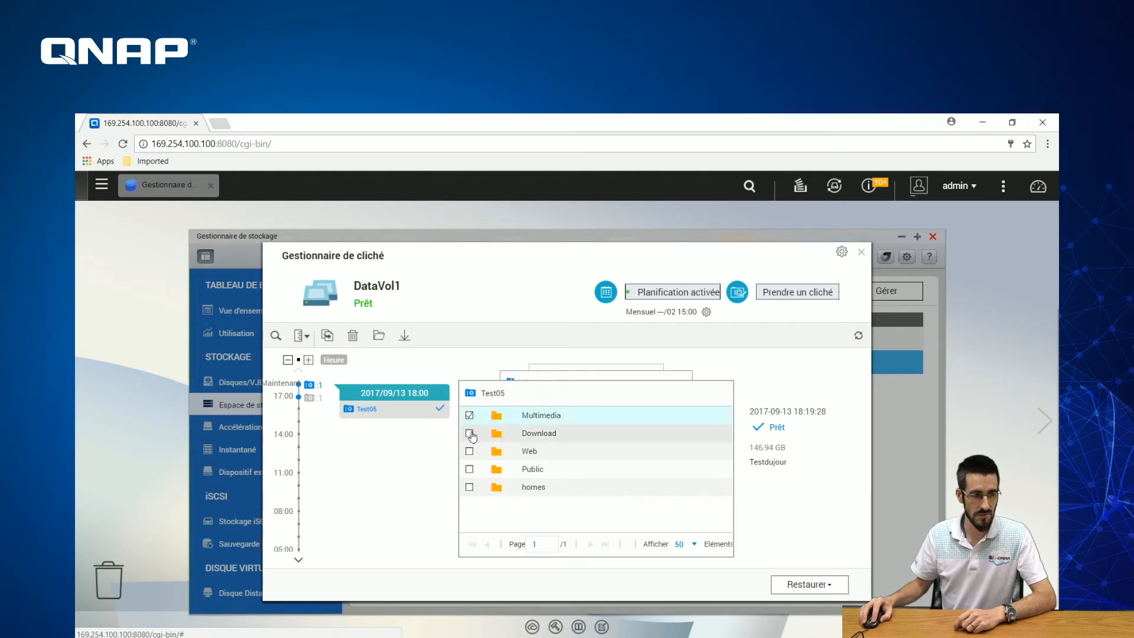
{"action": "left_click", "coordinate": [471, 434]}
{"action": "left_click", "coordinate": [471, 455]}
{"action": "left_click", "coordinate": [470, 468]}
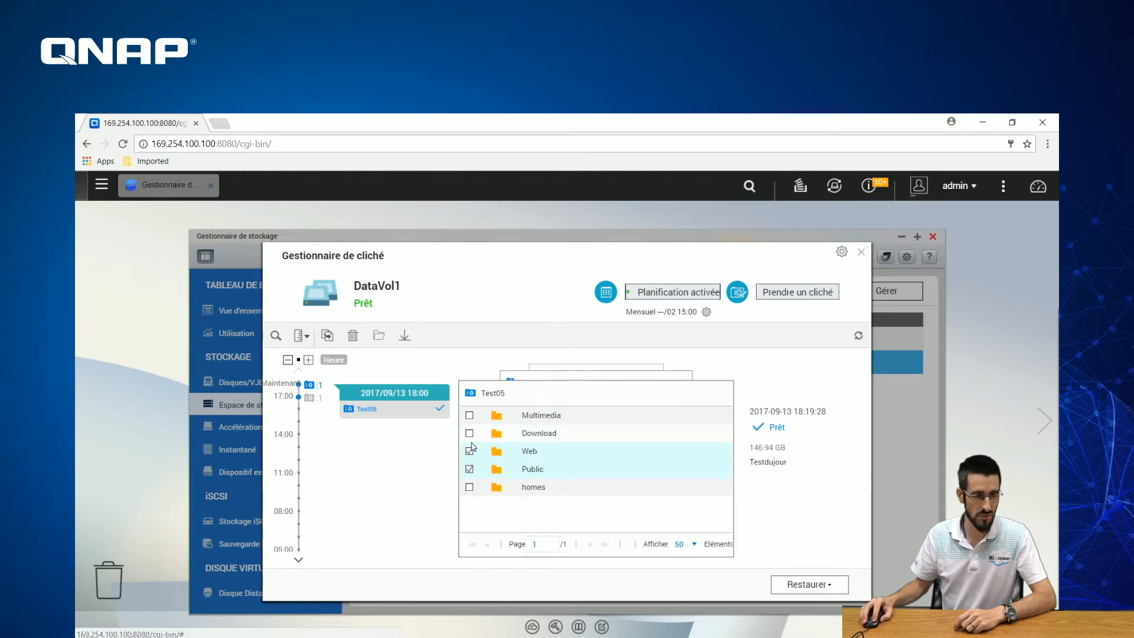
{"action": "left_click", "coordinate": [469, 433]}
{"action": "left_click", "coordinate": [469, 415]}
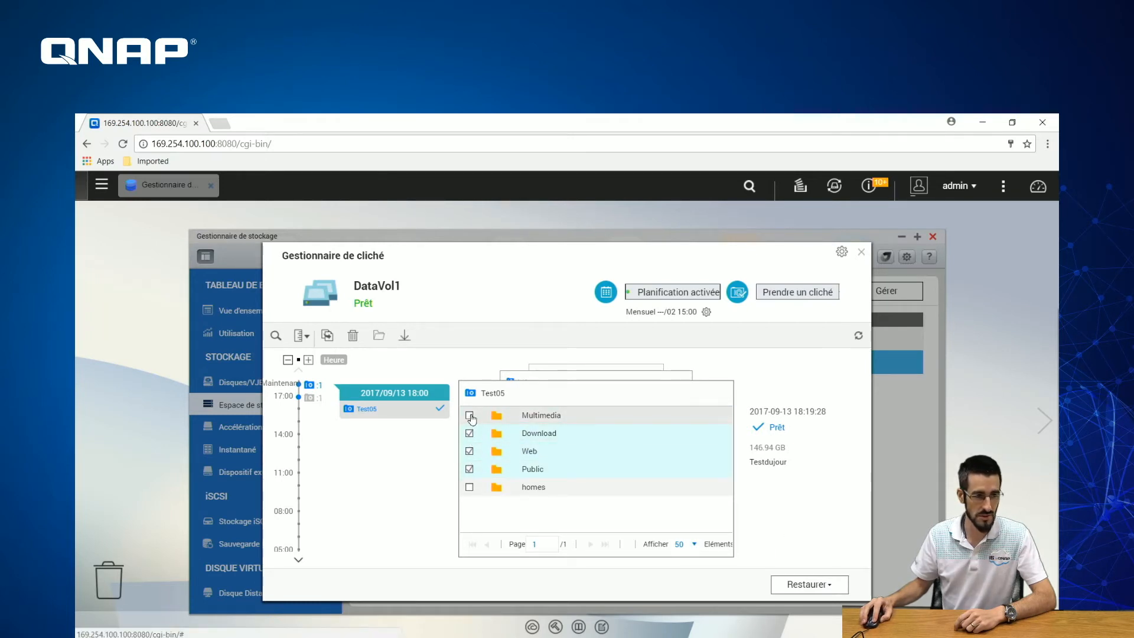
{"action": "left_click", "coordinate": [470, 491]}
- Choose Restaurer > Restaurer fichier for the checked folders, then cancel the overwrite confirmation
{"action": "left_click", "coordinate": [810, 585]}
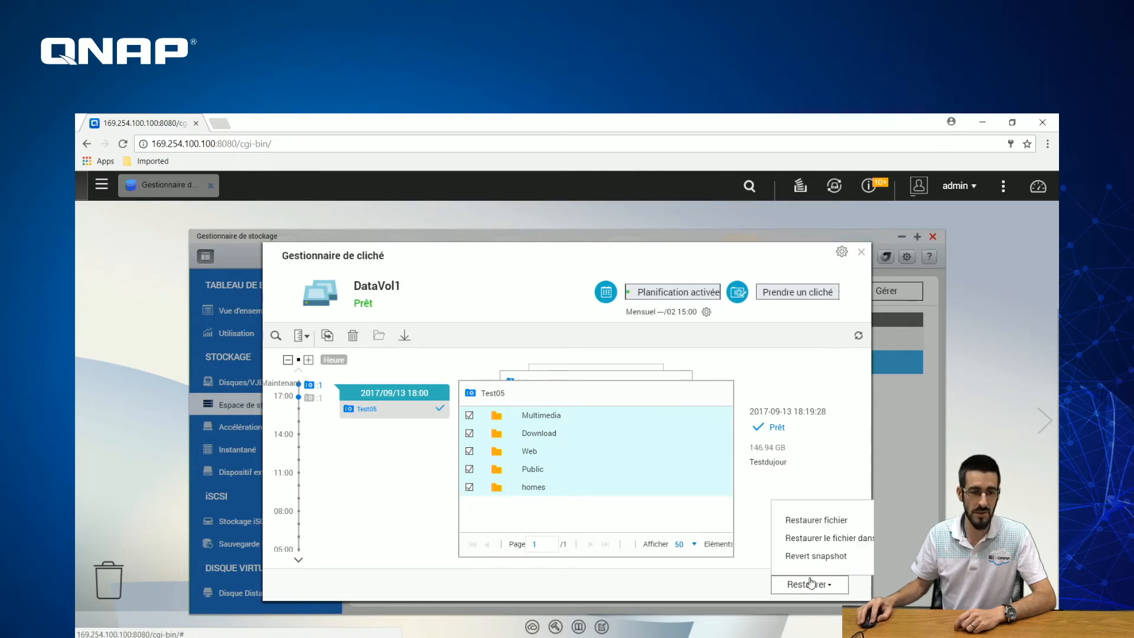
{"action": "left_click", "coordinate": [805, 520]}
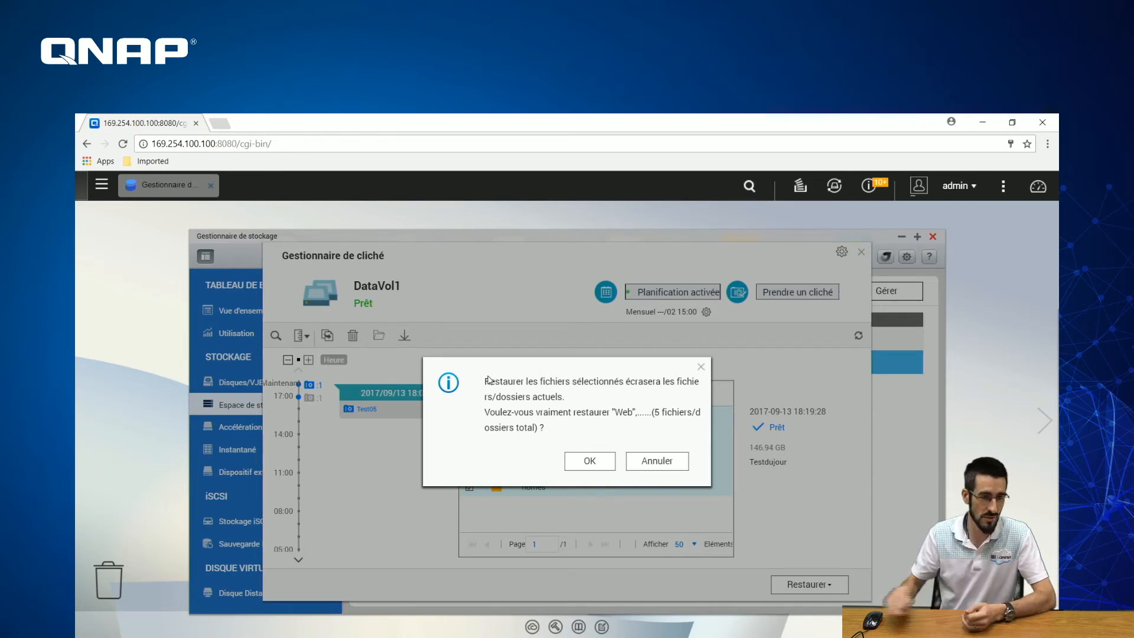
{"action": "left_click", "coordinate": [653, 467]}
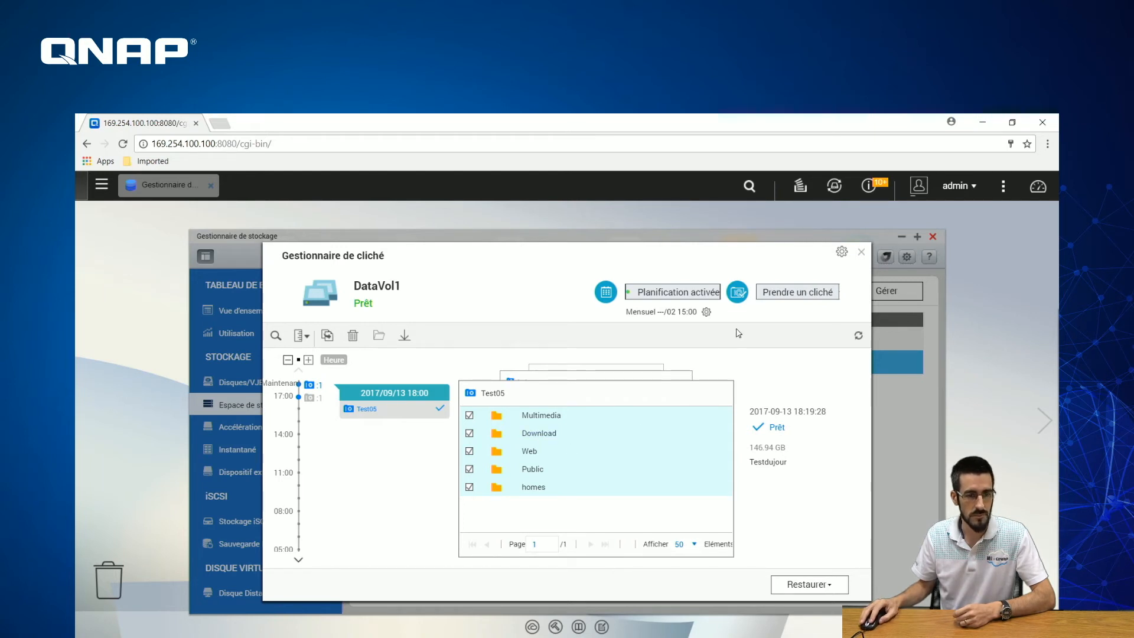
- Close the Gestionnaire de cliché and return to the Instantané snapshot page
{"action": "left_click", "coordinate": [861, 251]}
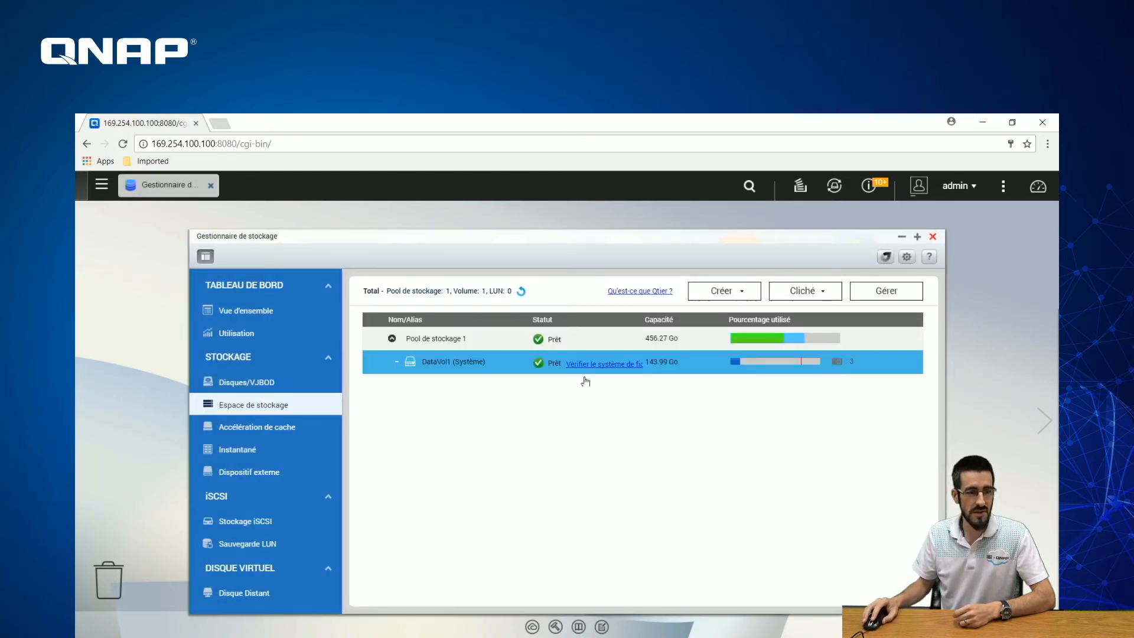
{"action": "left_click", "coordinate": [236, 451]}
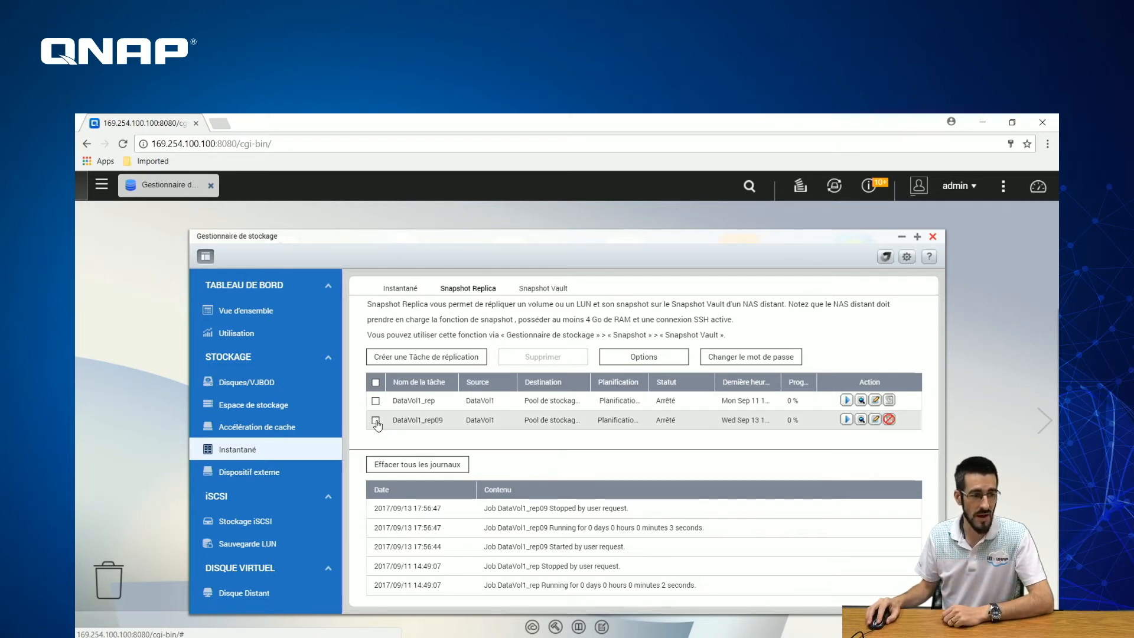
- Start a new Snapshot Replica task named 10 and bring up its Site distant settings
{"action": "left_click", "coordinate": [438, 361]}
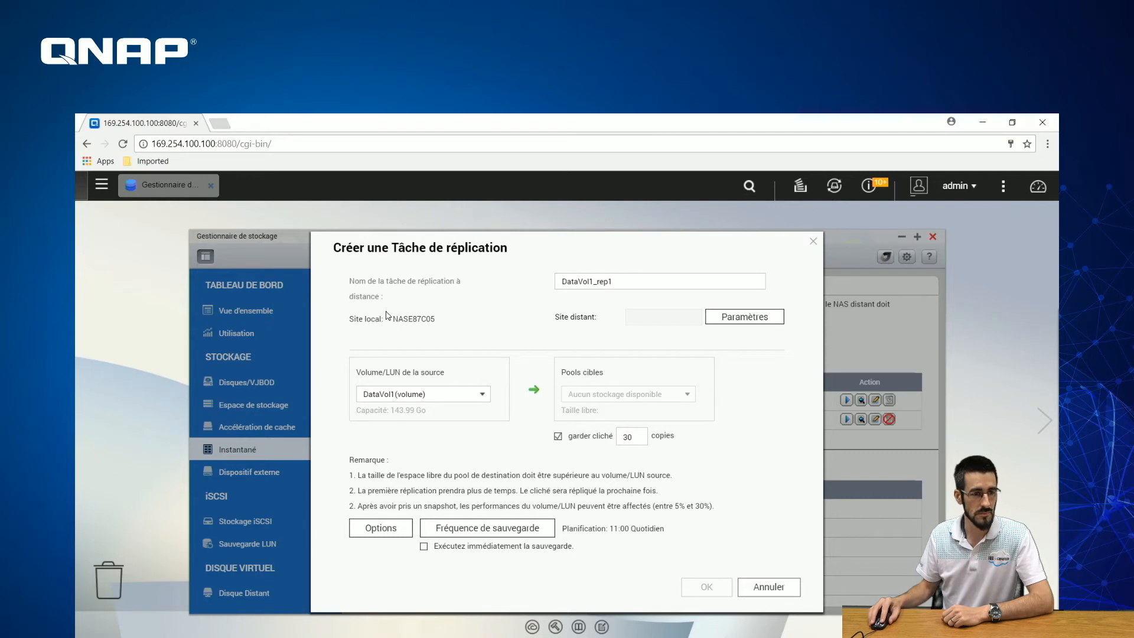
{"action": "left_click", "coordinate": [638, 281]}
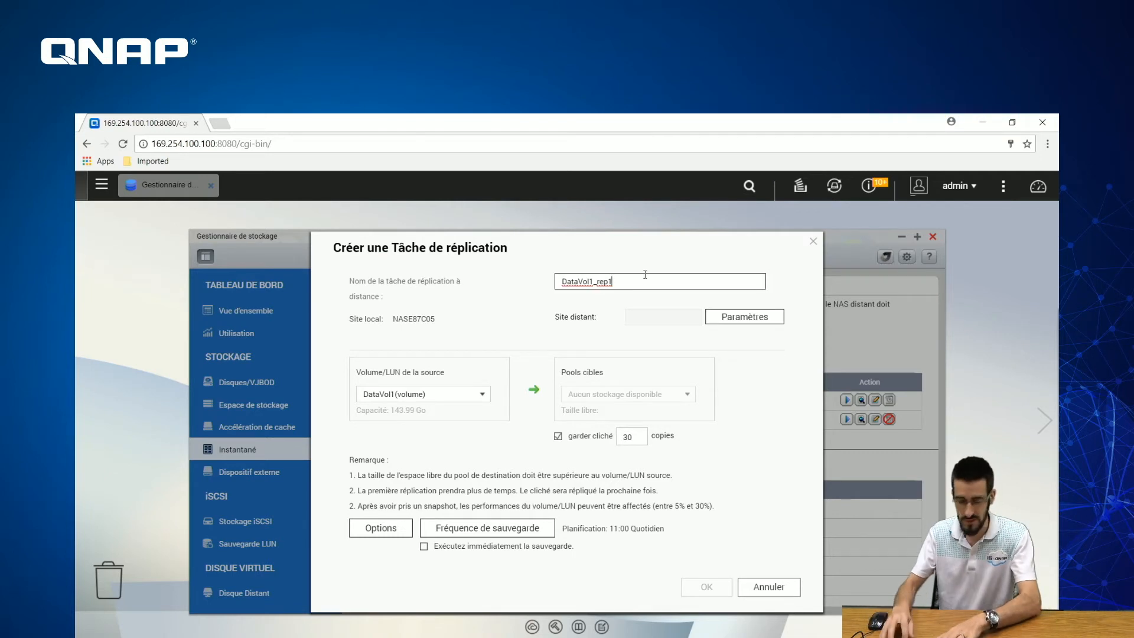
{"action": "key", "text": "BackSpace"}
{"action": "key", "text": "BackSpace"}
{"action": "key", "text": "BackSpace"}
{"action": "key", "text": "BackSpace"}
{"action": "key", "text": "BackSpace"}
{"action": "key", "text": "BackSpace"}
{"action": "key", "text": "BackSpace"}
{"action": "key", "text": "BackSpace"}
{"action": "key", "text": "BackSpace"}
{"action": "key", "text": "BackSpace"}
{"action": "key", "text": "BackSpace"}
{"action": "key", "text": "BackSpace"}
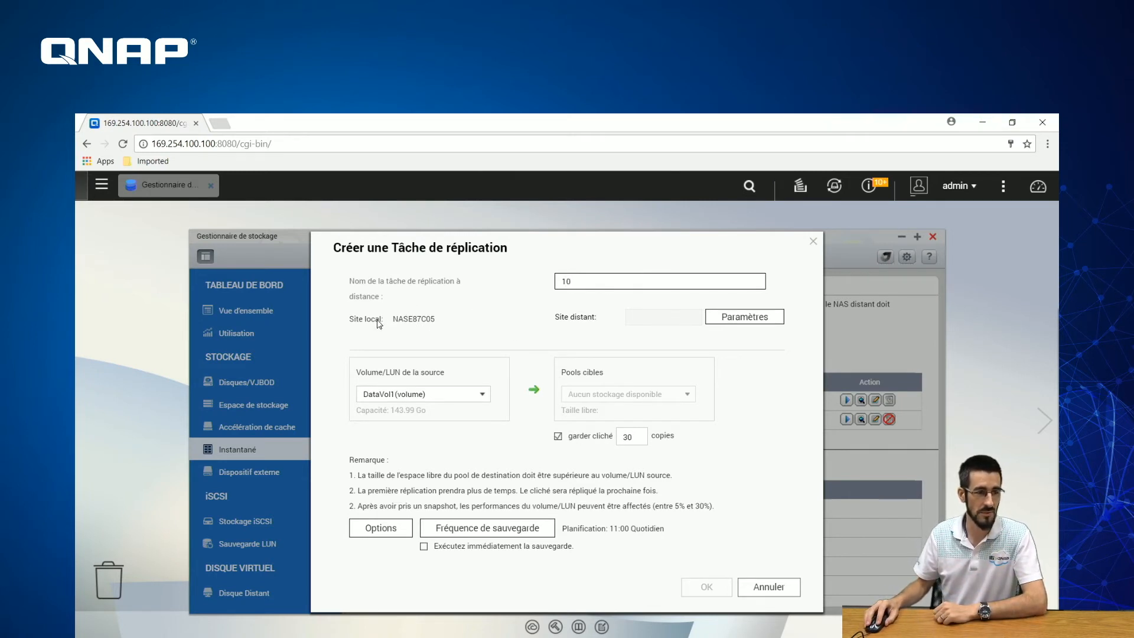
{"action": "left_click", "coordinate": [744, 319]}
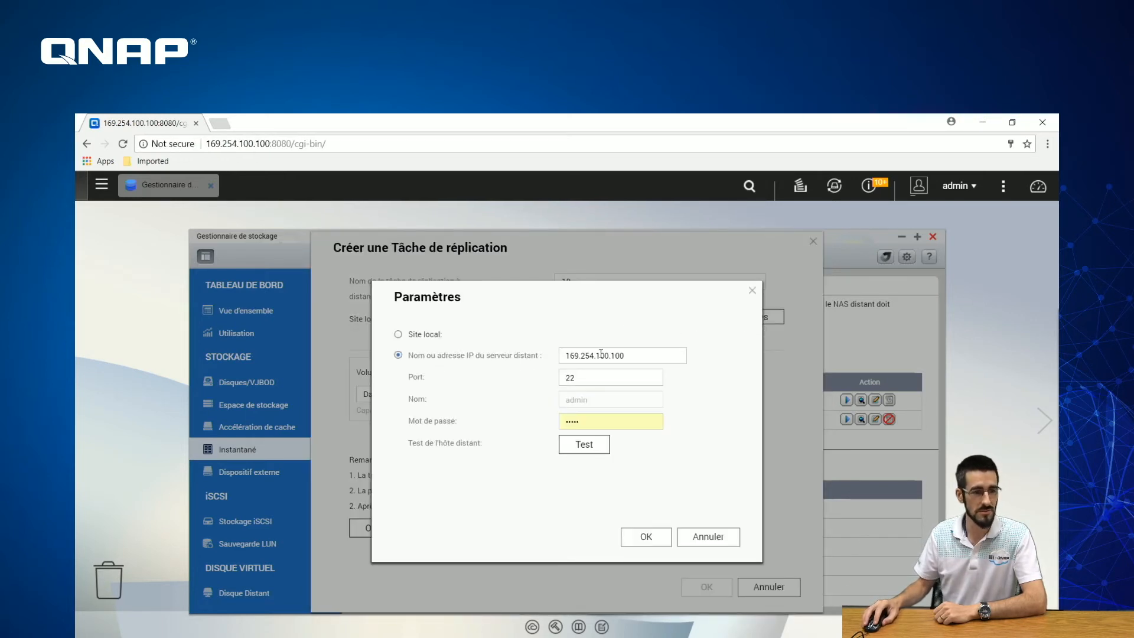
- Check remote server 169.254.100.100 on port 22, test the connection successfully, and apply it
{"action": "left_click_drag", "start_coordinate": [650, 354], "coordinate": [523, 361]}
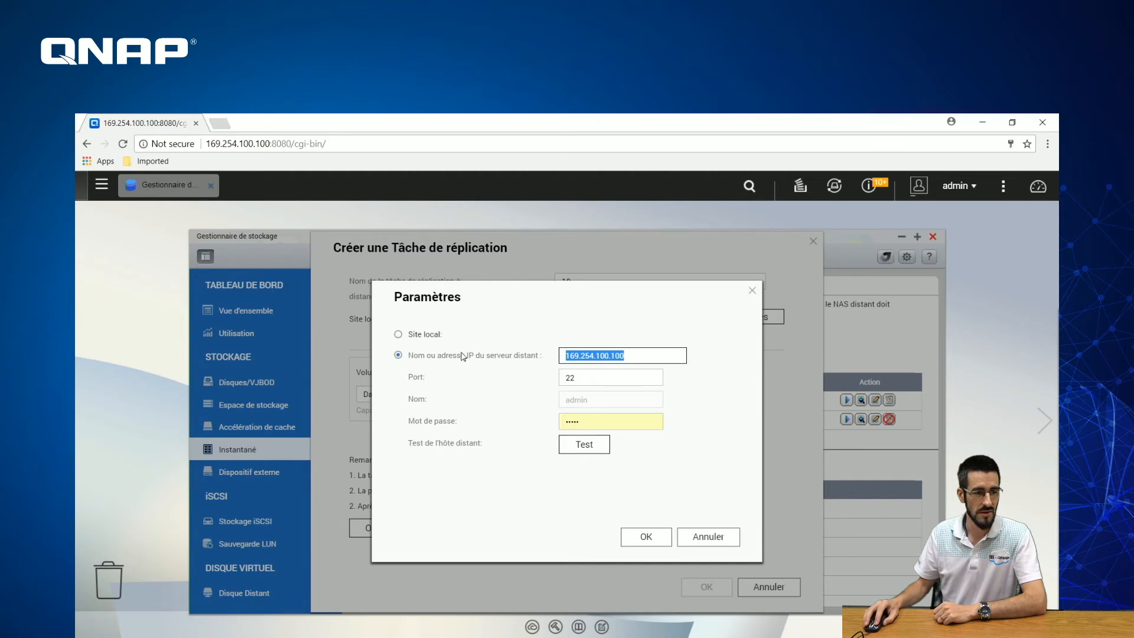
{"action": "left_click", "coordinate": [605, 378]}
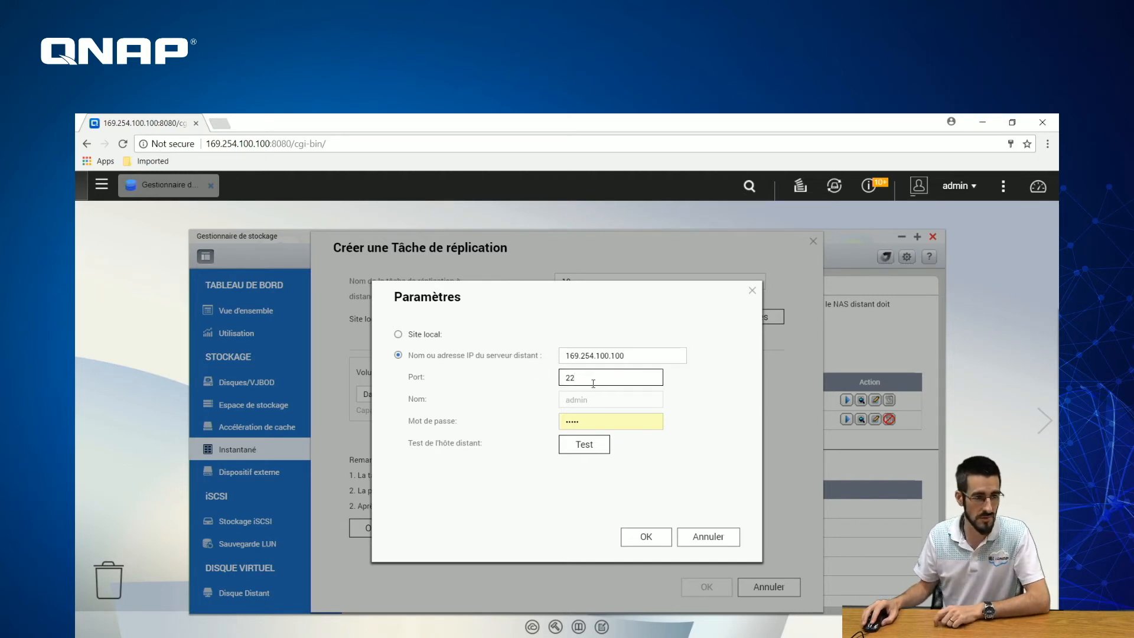
{"action": "left_click_drag", "start_coordinate": [589, 379], "coordinate": [531, 380]}
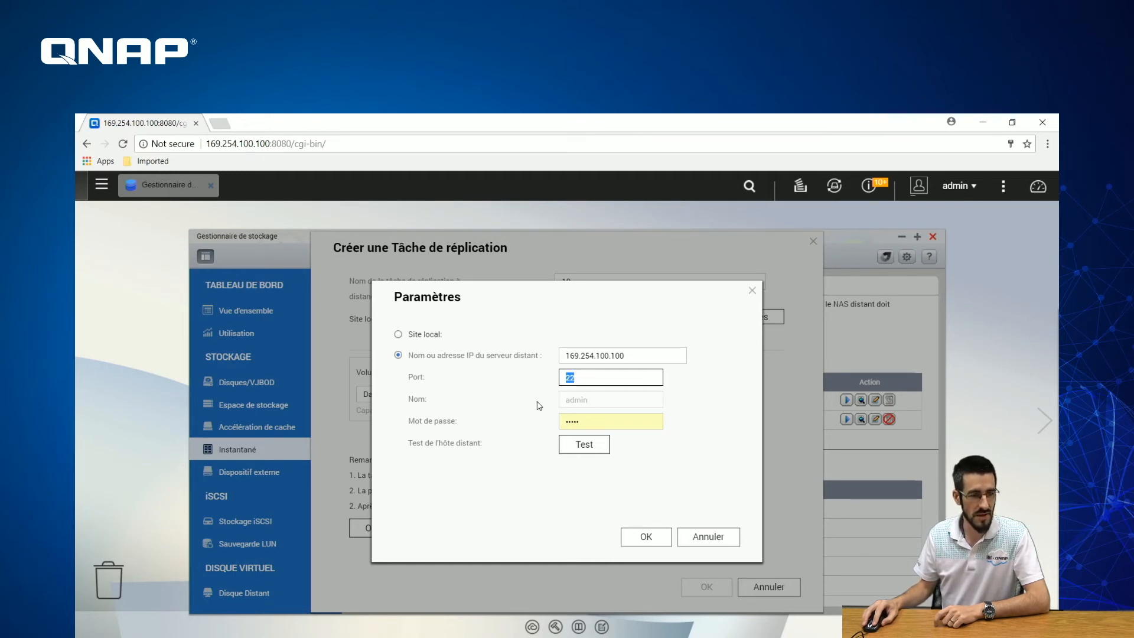
{"action": "left_click", "coordinate": [598, 403]}
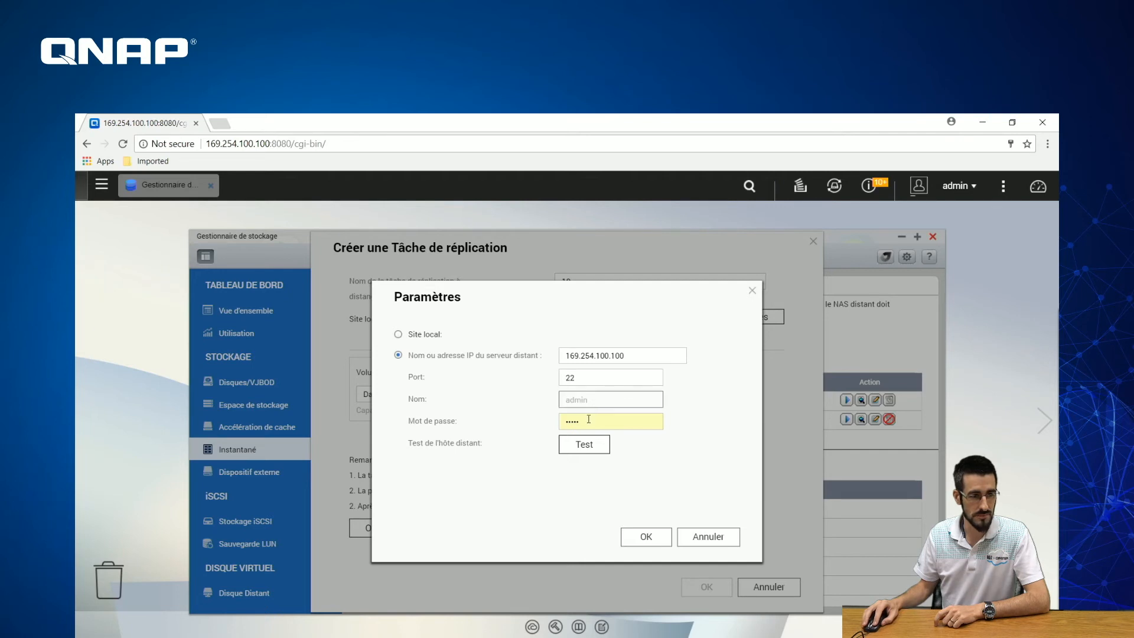
{"action": "left_click", "coordinate": [588, 450]}
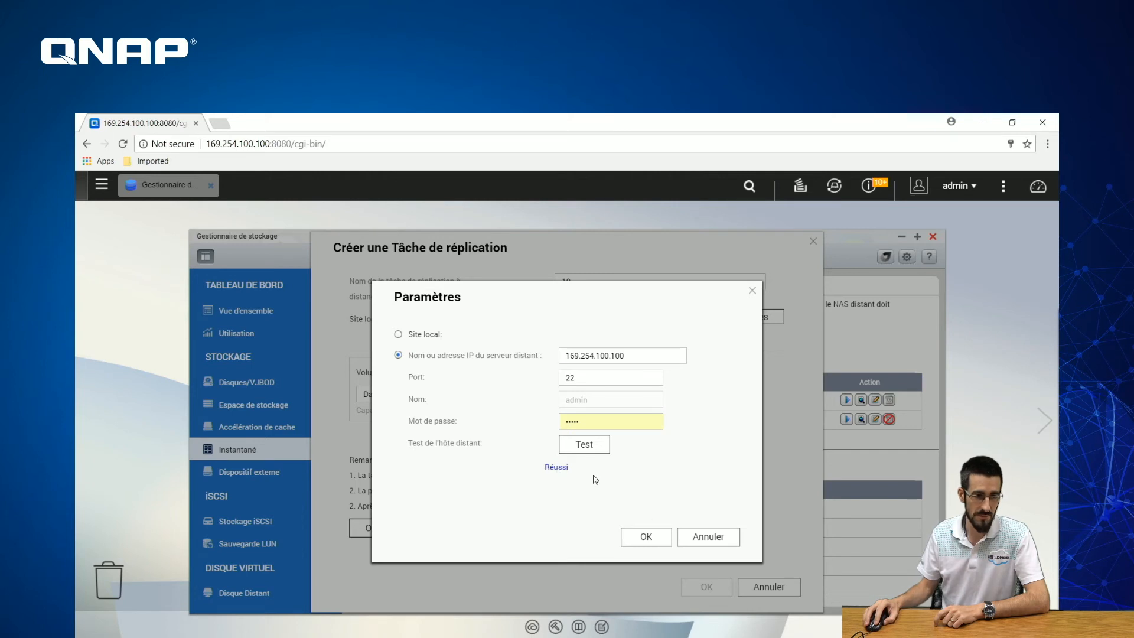
{"action": "left_click", "coordinate": [646, 538]}
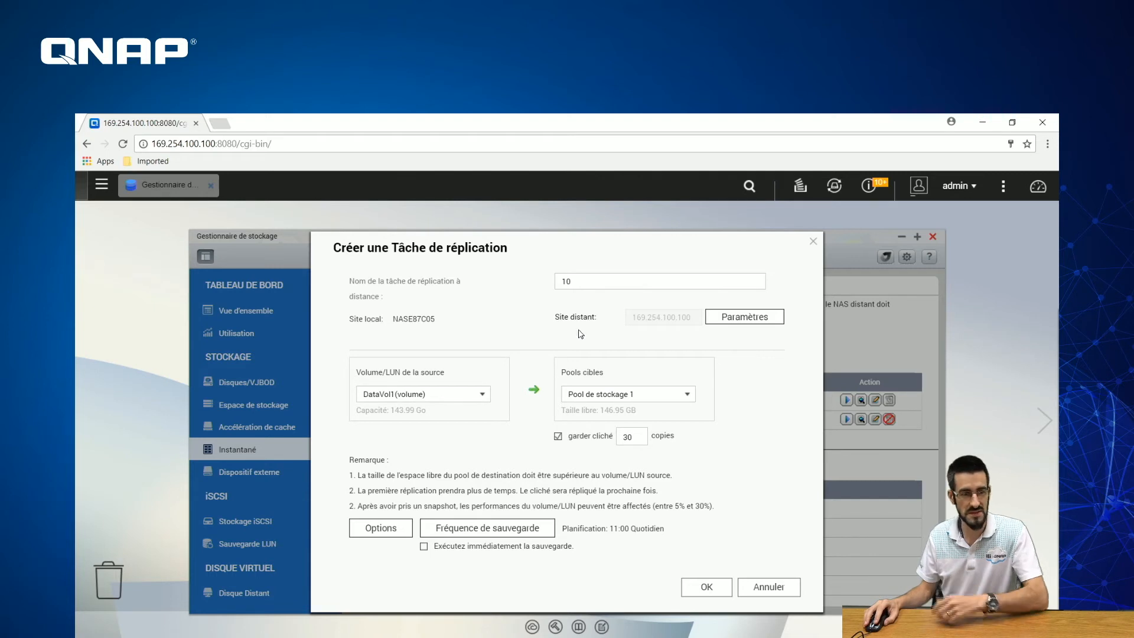
- Set the task to keep 2 snapshot copies and enable 'Compresser les fichiers lors de la transmission'
{"action": "double_click", "coordinate": [636, 438]}
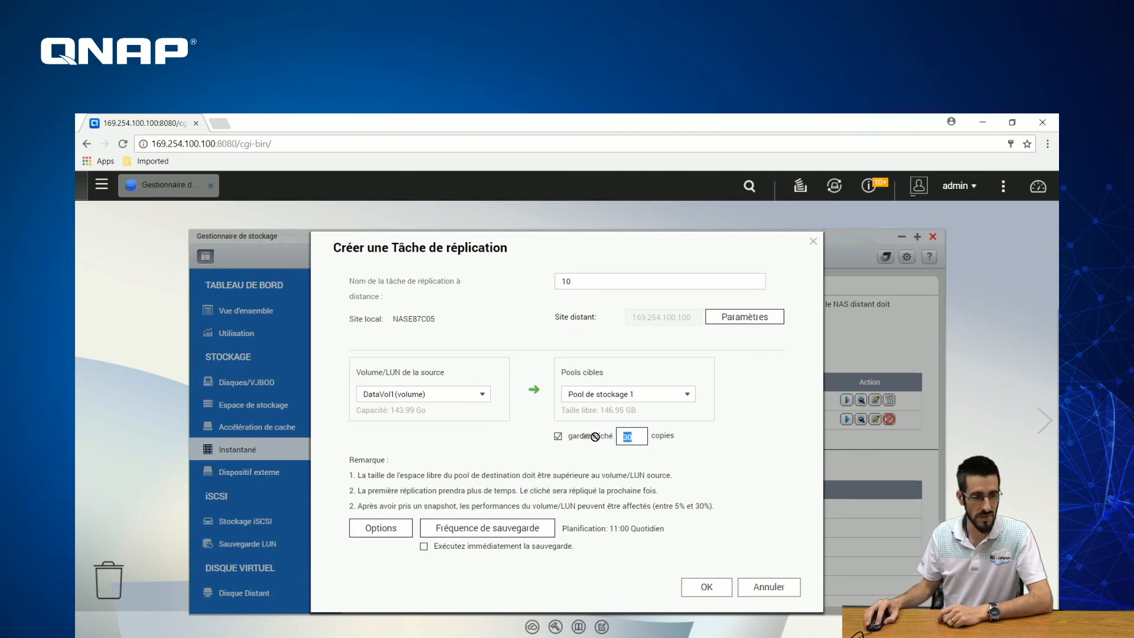
{"action": "type", "text": "2"}
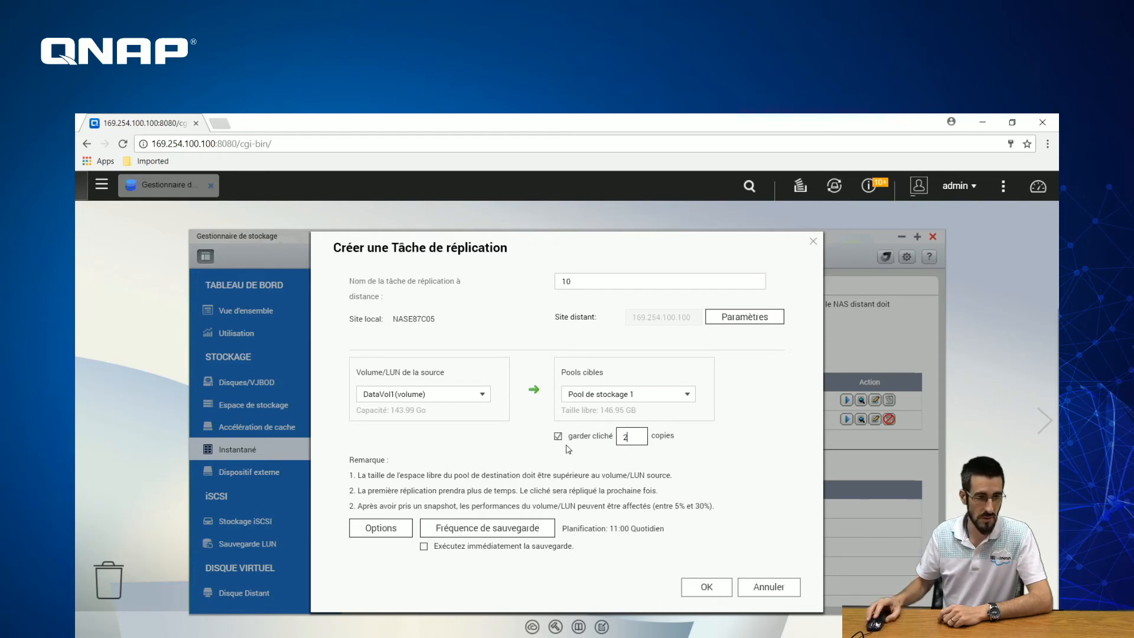
{"action": "left_click", "coordinate": [389, 531]}
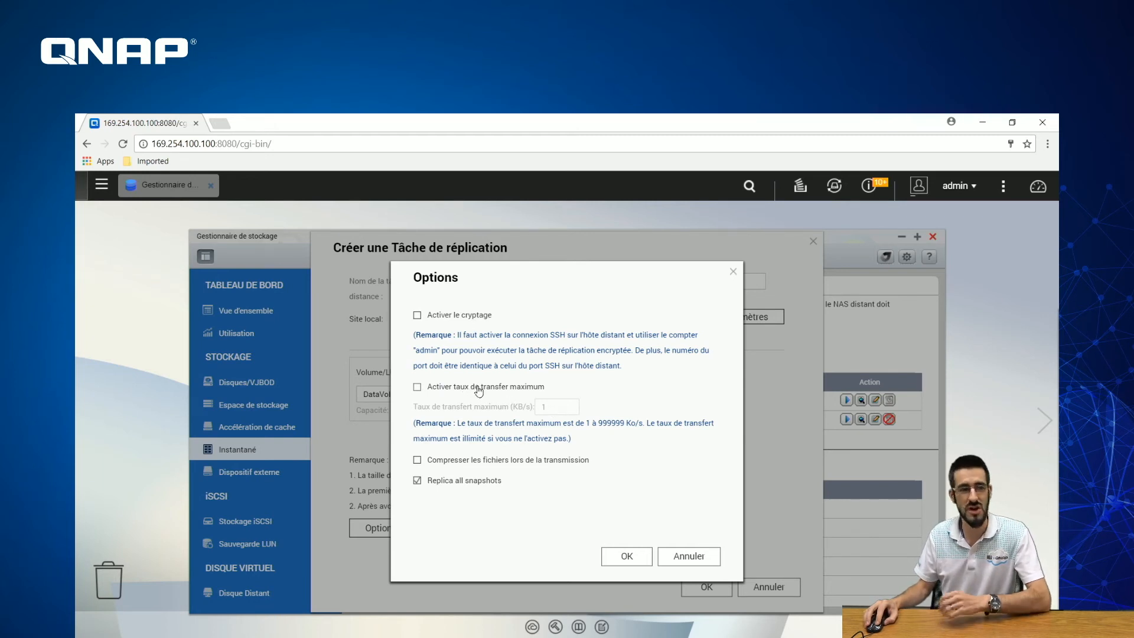
{"action": "left_click", "coordinate": [482, 464]}
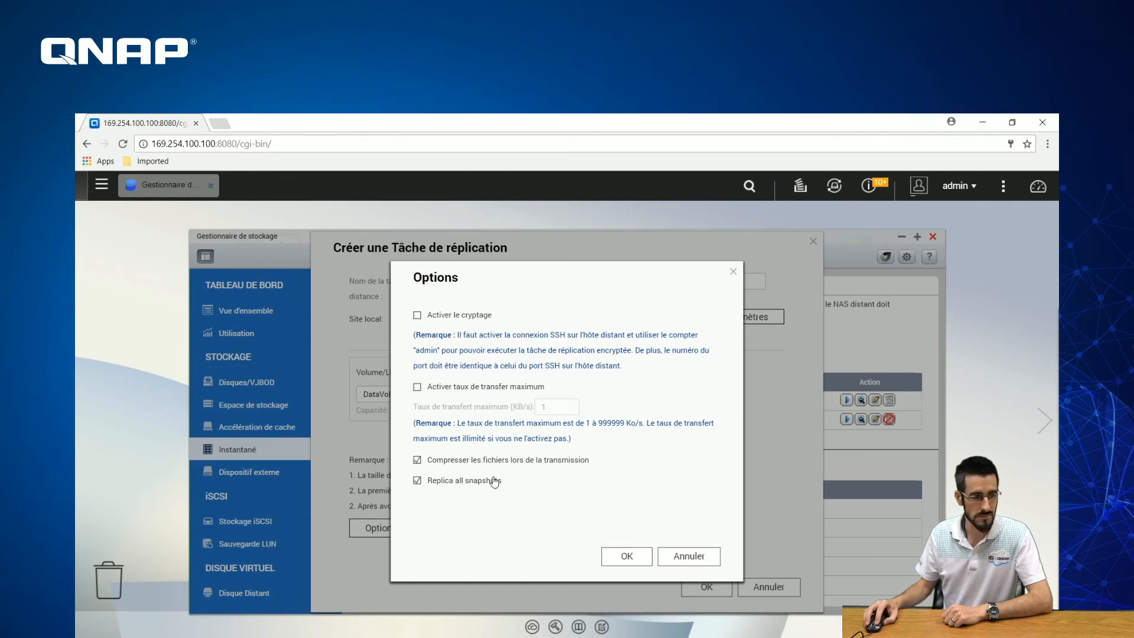
{"action": "left_click", "coordinate": [627, 556]}
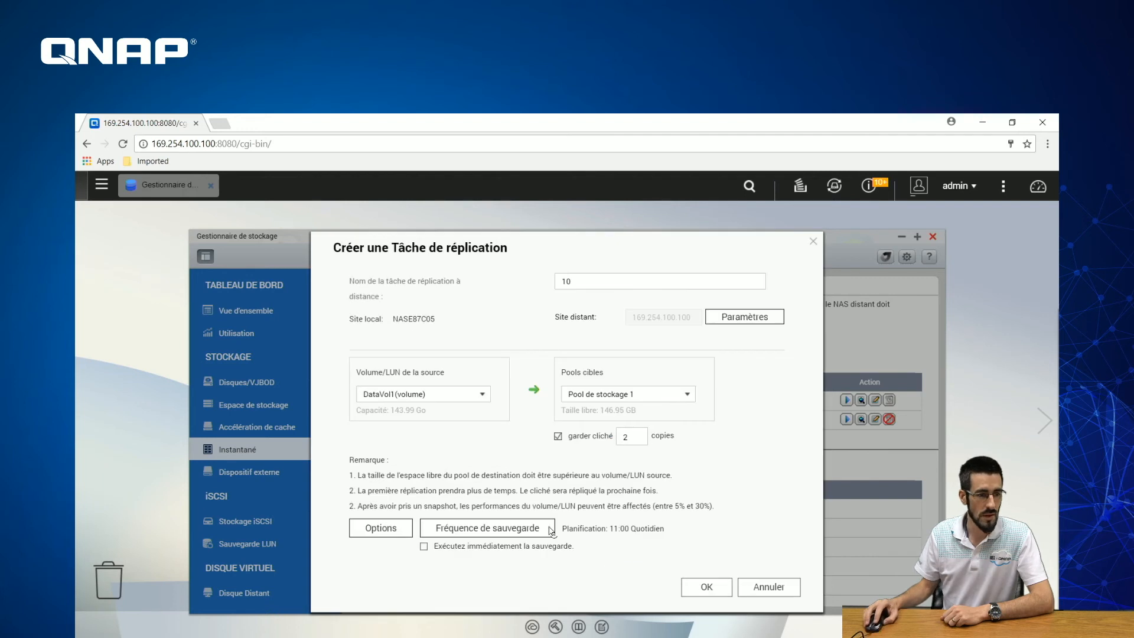
- Set Fréquence de sauvegarde to Quotidien at 08:00
{"action": "left_click", "coordinate": [493, 534]}
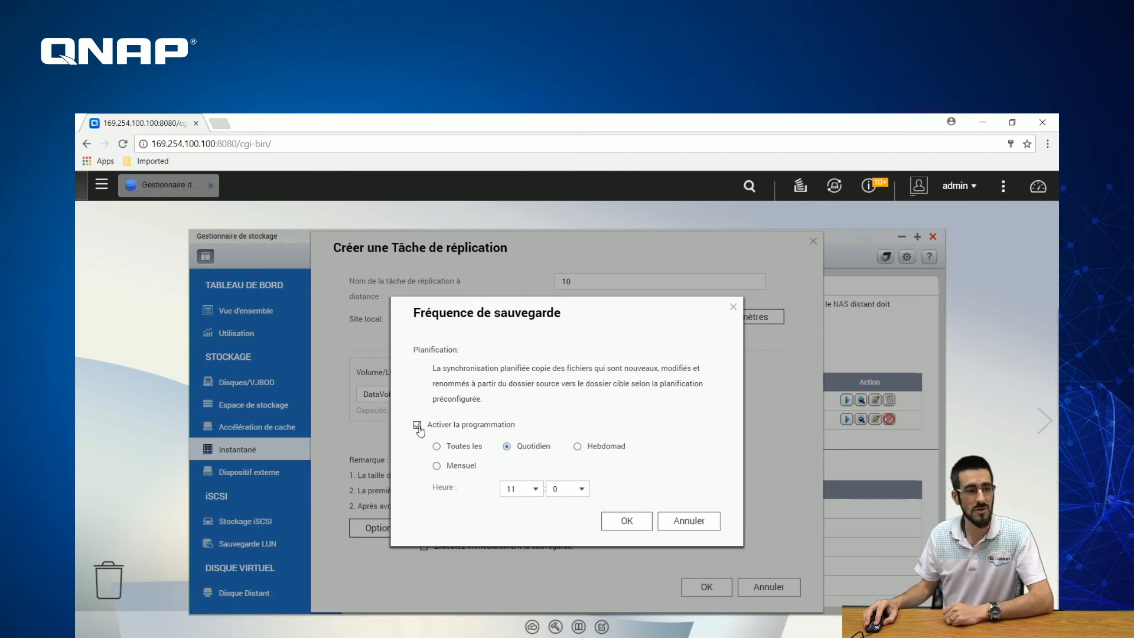
{"action": "left_click", "coordinate": [444, 449]}
{"action": "left_click", "coordinate": [548, 450]}
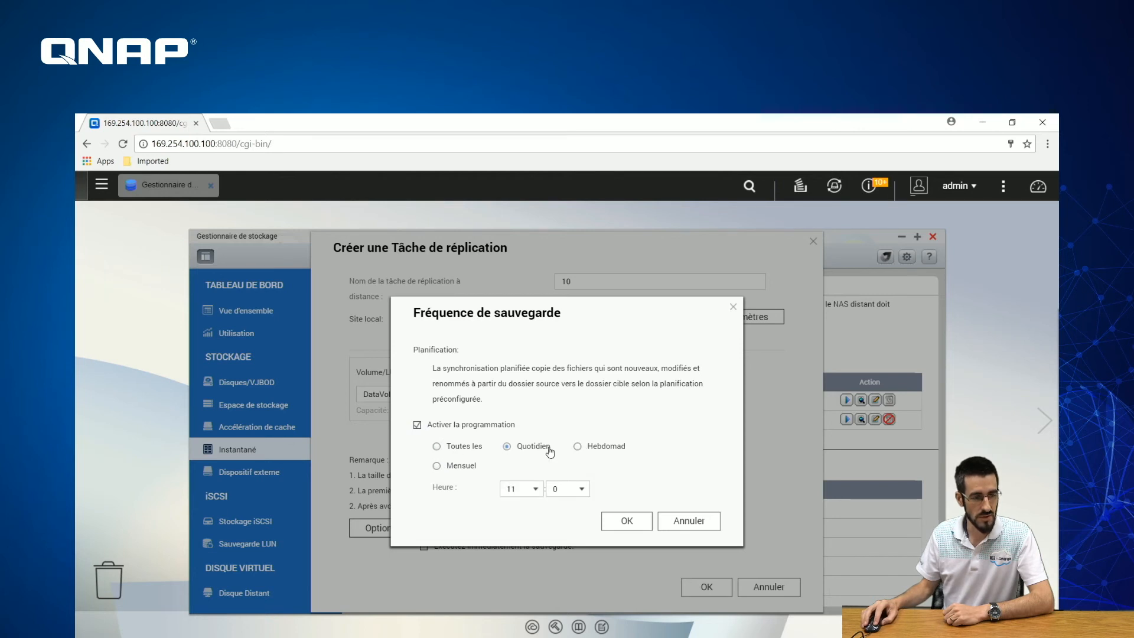
{"action": "left_click", "coordinate": [515, 490]}
{"action": "left_click", "coordinate": [512, 408]}
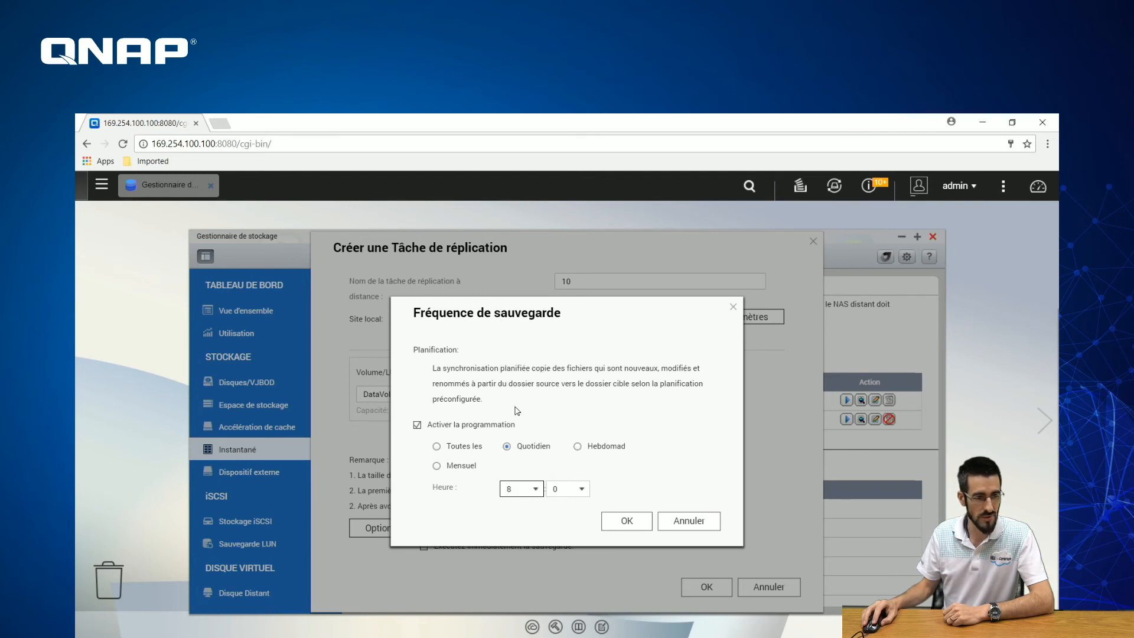
{"action": "left_click", "coordinate": [626, 521]}
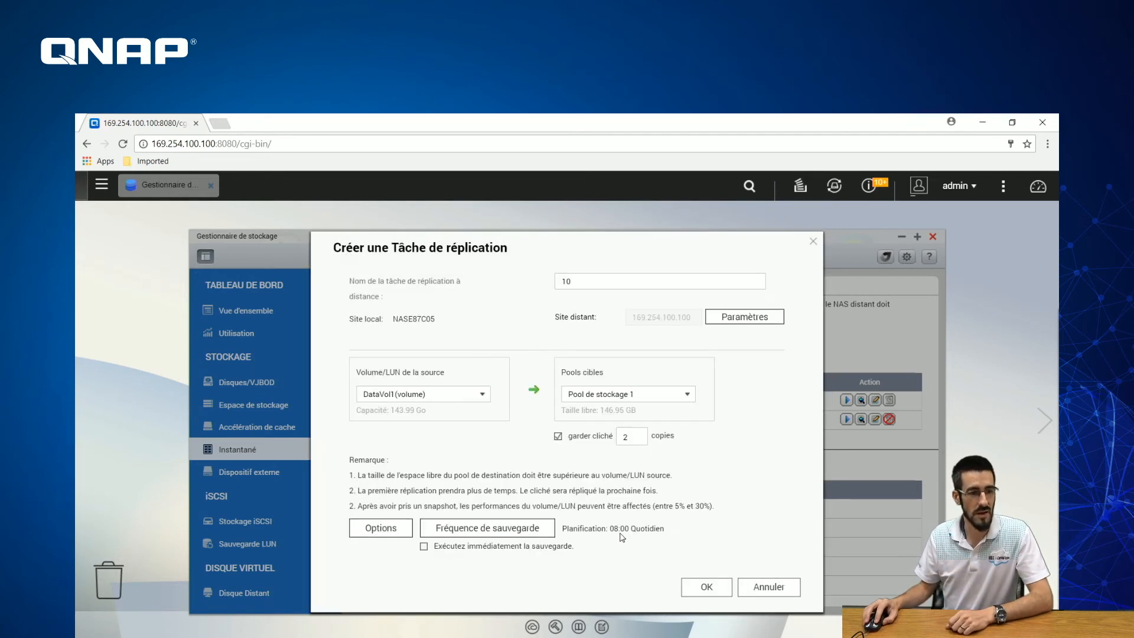
- Create replication task 10 and start it from its Action column
{"action": "left_click", "coordinate": [703, 587]}
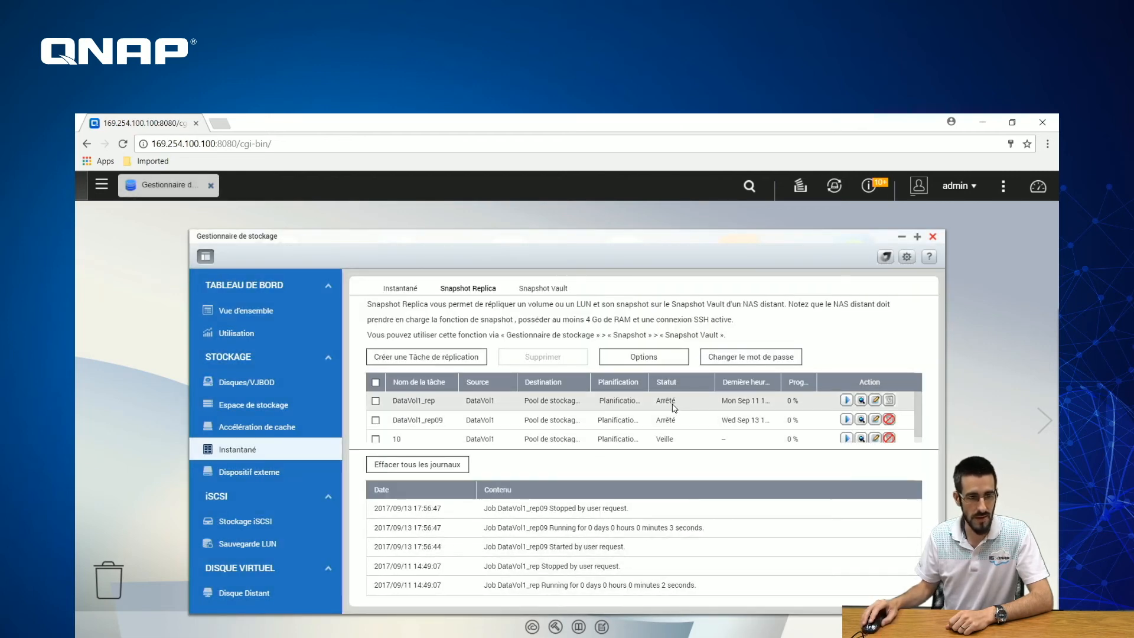
{"action": "scroll", "coordinate": [673, 408], "scroll_direction": "down", "scroll_amount": 1}
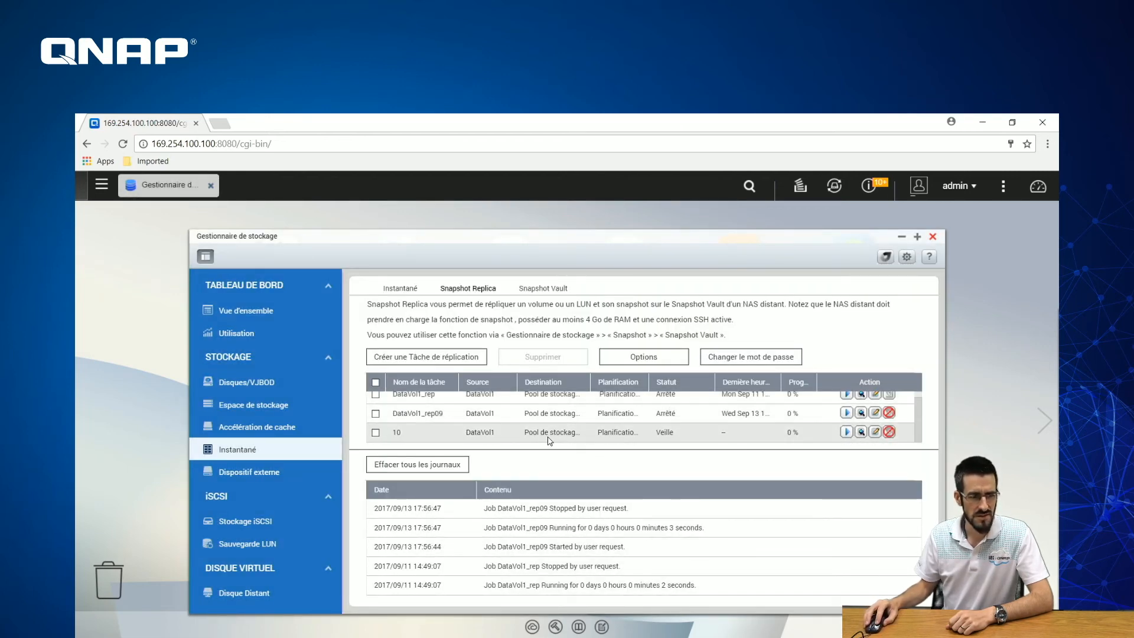
{"action": "left_click", "coordinate": [846, 433]}
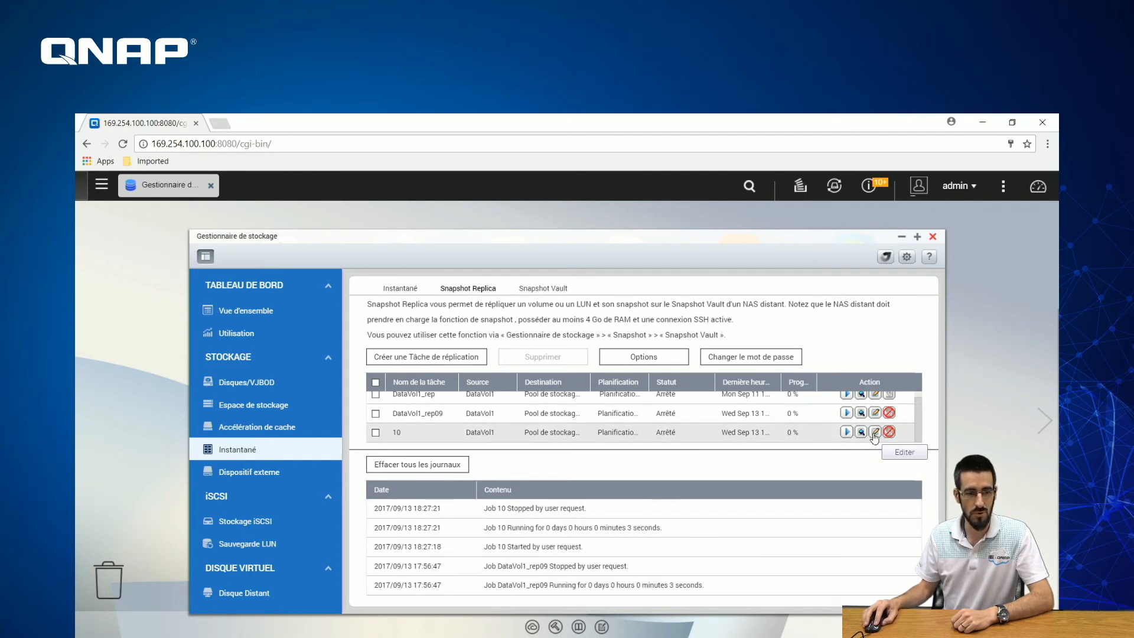
{"action": "left_click", "coordinate": [875, 412]}
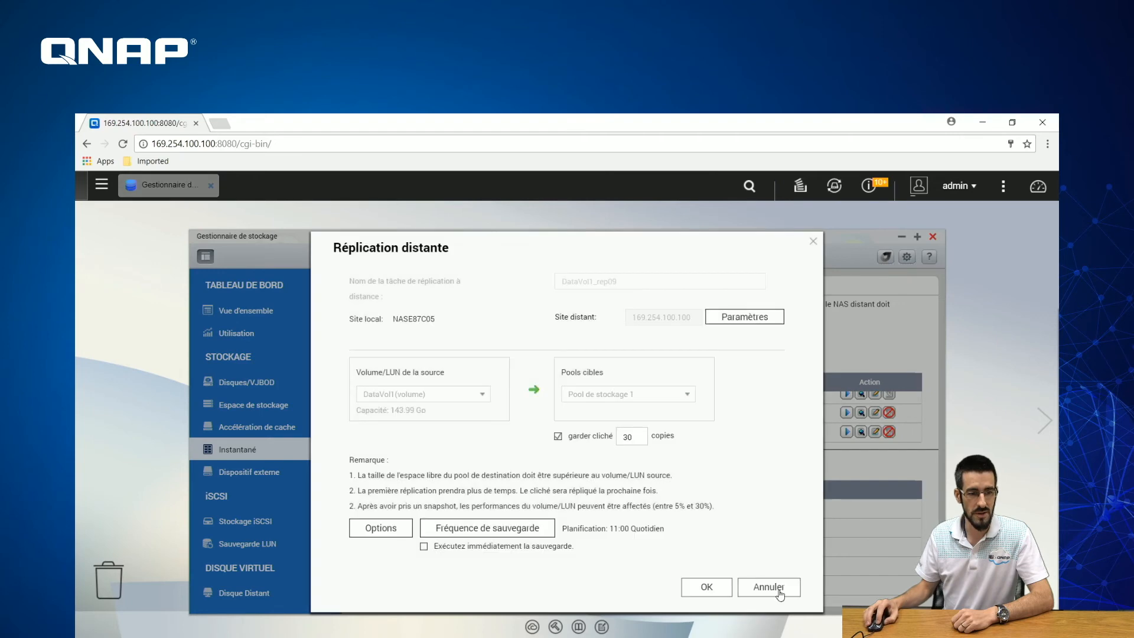
{"action": "left_click", "coordinate": [779, 592]}
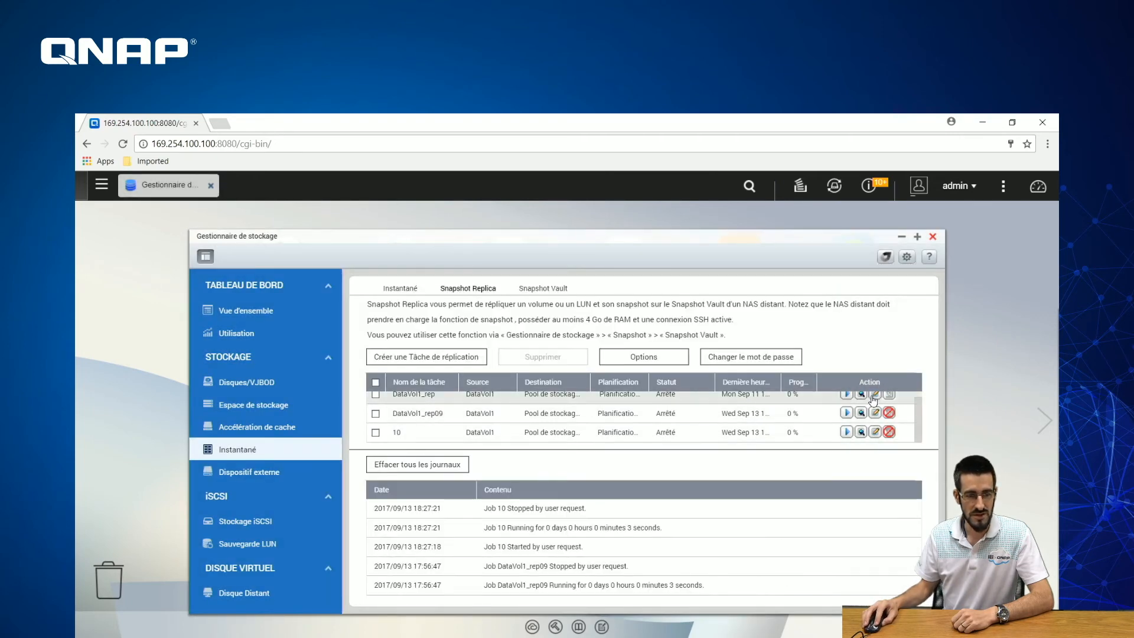
{"action": "left_click", "coordinate": [874, 395]}
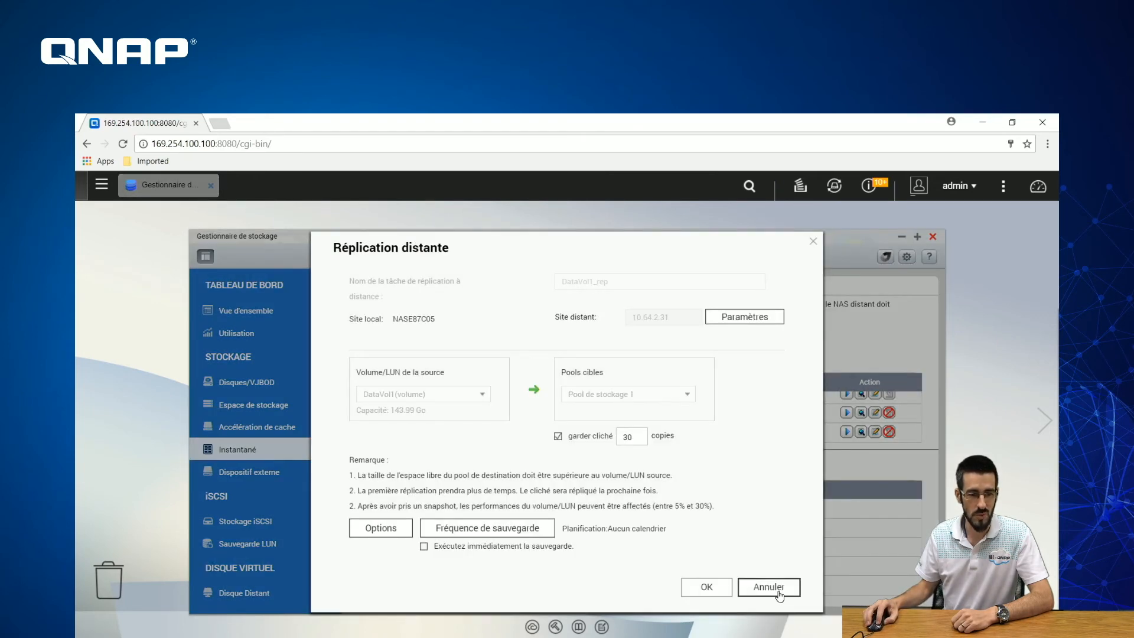
{"action": "left_click", "coordinate": [779, 592]}
{"action": "left_click", "coordinate": [874, 432]}
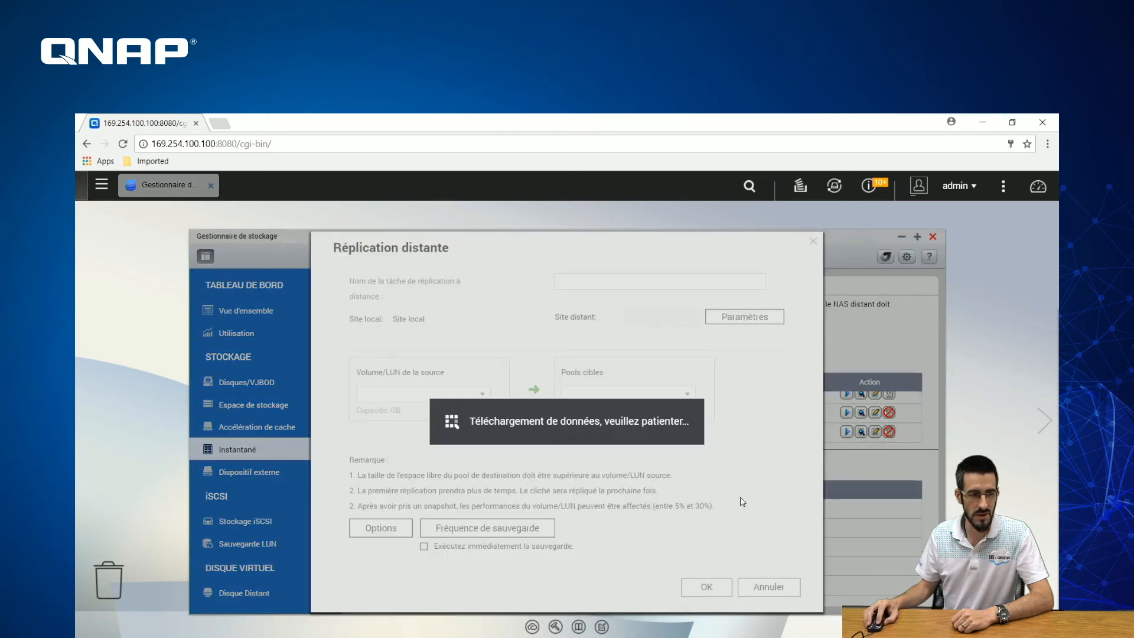
{"action": "left_click", "coordinate": [767, 587]}
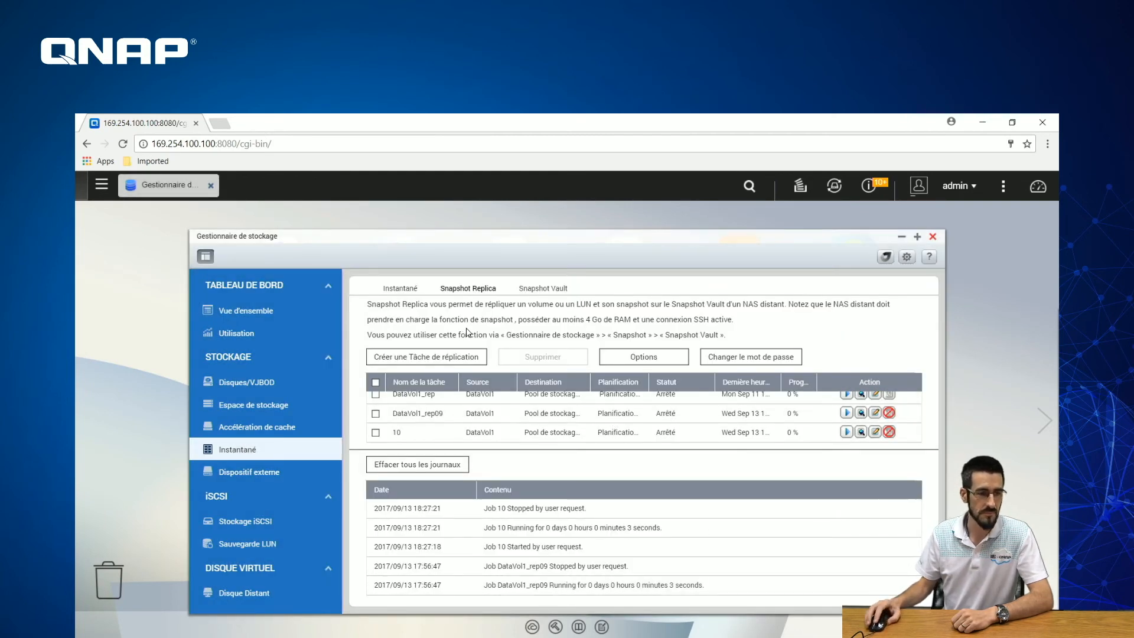
- View the Snapshot Vault tab, then go to Espace de stockage showing Pool de stockage 1 and DataVol1
{"action": "left_click", "coordinate": [550, 295]}
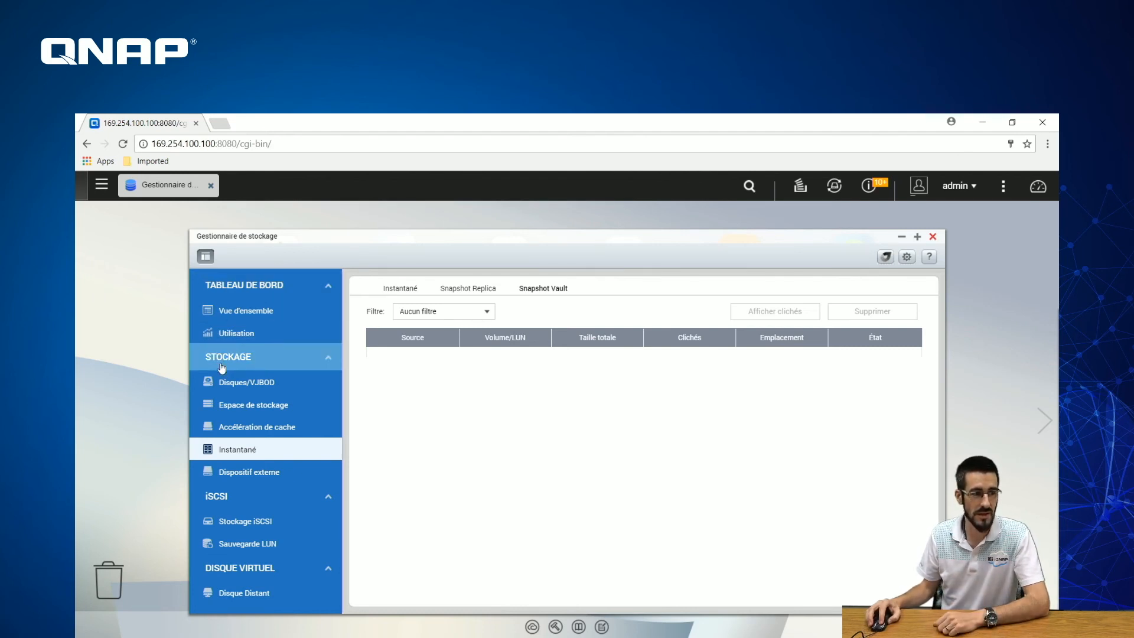
{"action": "left_click", "coordinate": [250, 407]}
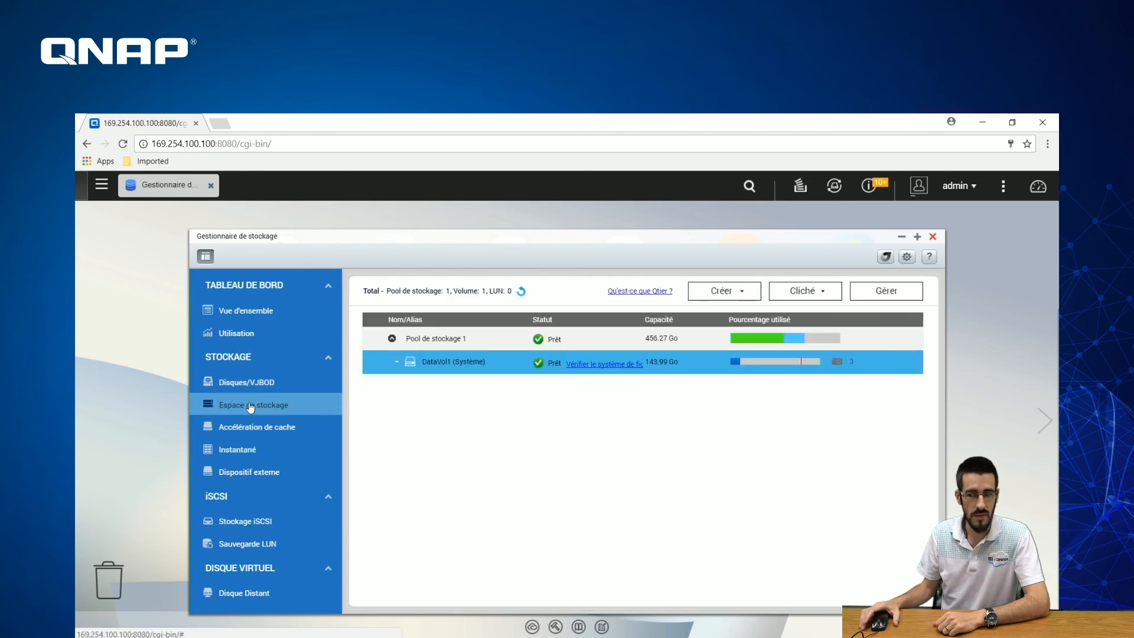